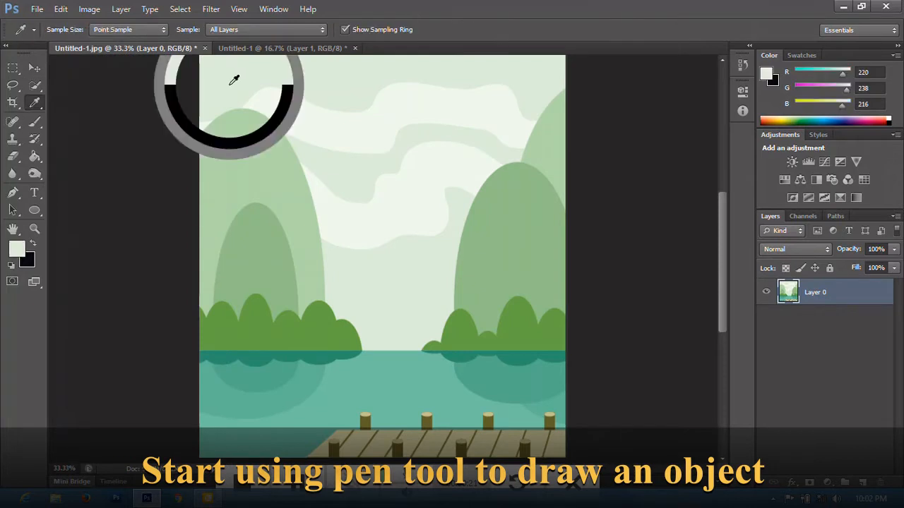
Step: Fill the selected Layer 1 in Untitled-1 with the sampled pale green, then deselect and add a new layer above it
{"action": "left_click", "coordinate": [282, 48]}
{"action": "left_click", "coordinate": [35, 159]}
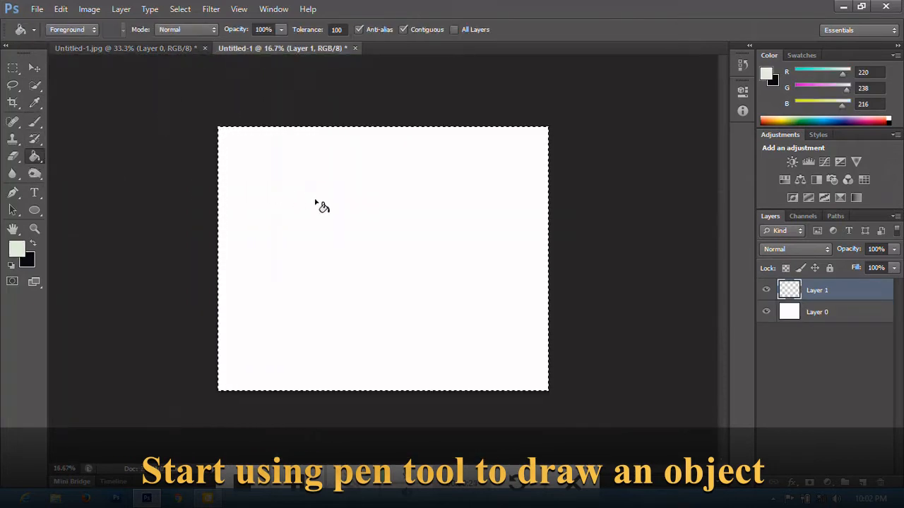
{"action": "left_click", "coordinate": [323, 205]}
{"action": "left_click", "coordinate": [862, 482]}
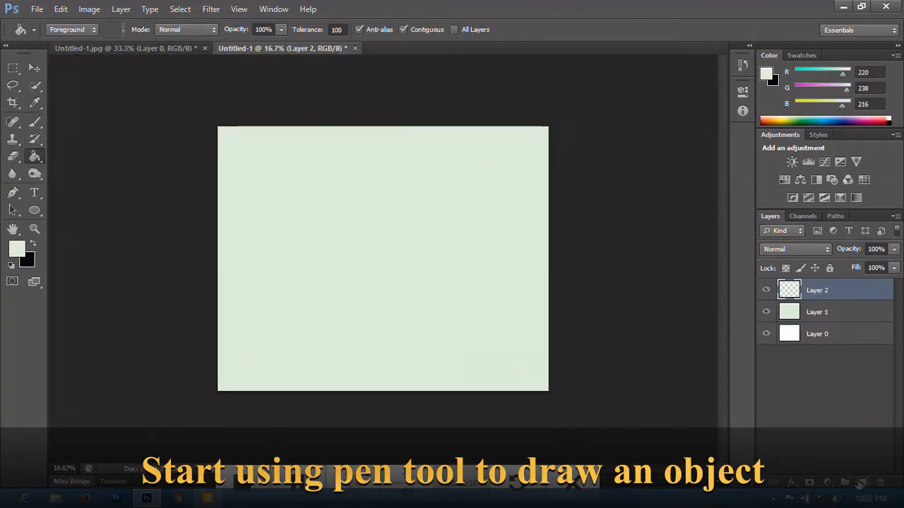
Step: Draw the wavy upper edge and straight right end of a cloud band across the upper canvas as a Pen tool path
{"action": "left_click", "coordinate": [41, 65]}
{"action": "left_click", "coordinate": [73, 50]}
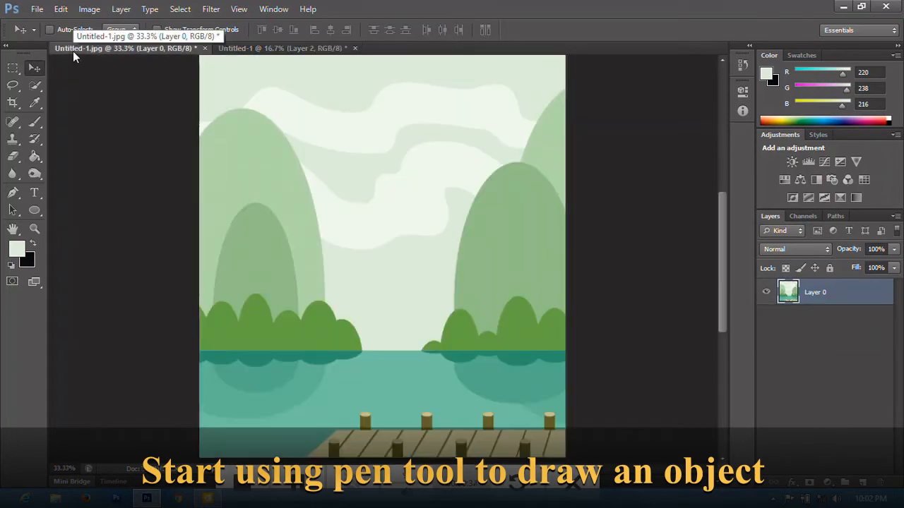
{"action": "left_click", "coordinate": [237, 48]}
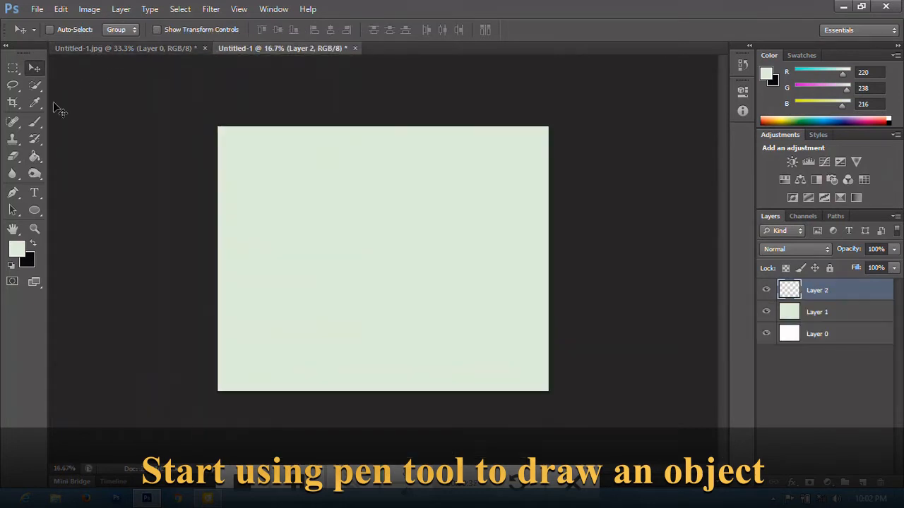
{"action": "key", "text": "p"}
{"action": "left_click", "coordinate": [223, 199]}
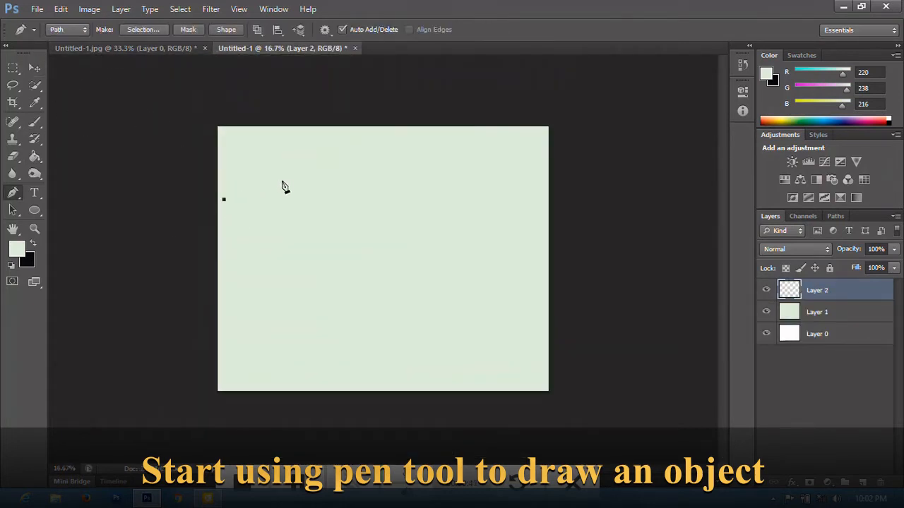
{"action": "left_click_drag", "start_coordinate": [285, 183], "coordinate": [302, 193]}
{"action": "left_click_drag", "start_coordinate": [345, 173], "coordinate": [455, 185]}
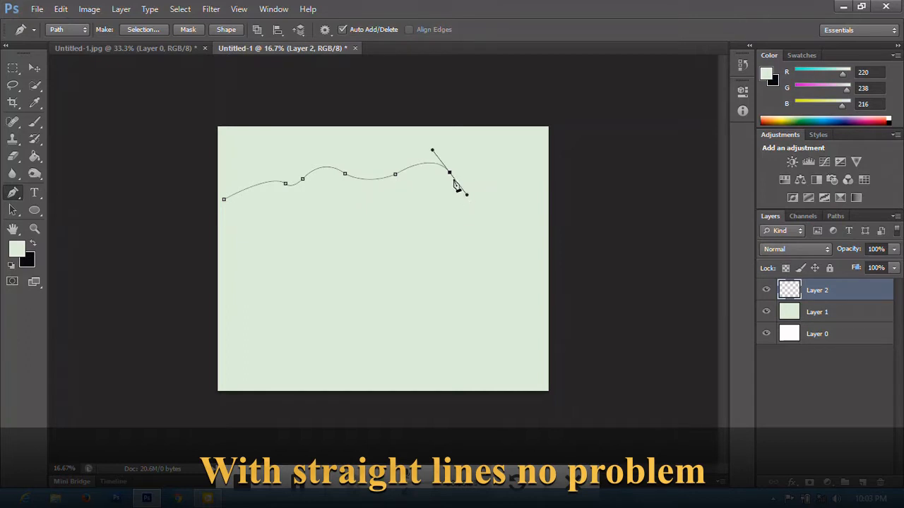
{"action": "left_click_drag", "start_coordinate": [555, 218], "coordinate": [554, 251]}
Step: Draw the band's wavy lower edge back to the canvas's left side and close the path at its starting anchor
{"action": "left_click_drag", "start_coordinate": [445, 252], "coordinate": [432, 247]}
{"action": "left_click_drag", "start_coordinate": [426, 215], "coordinate": [399, 182]}
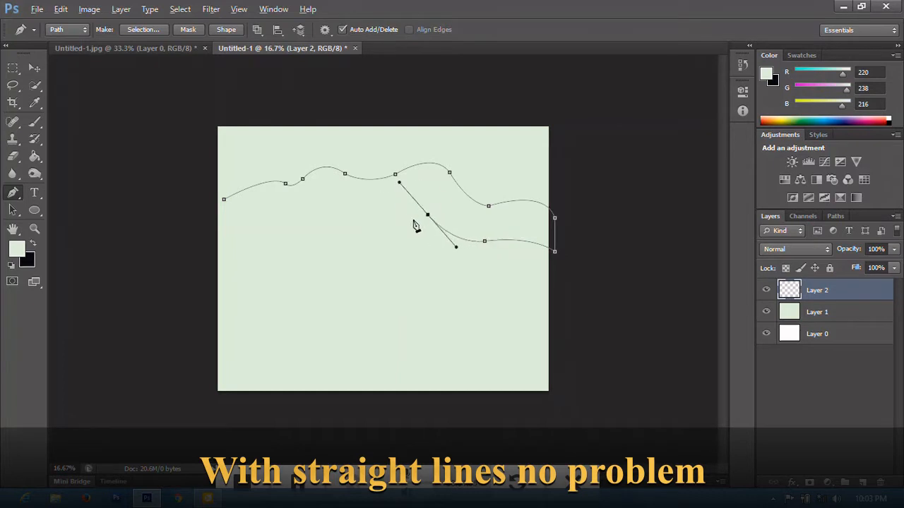
{"action": "left_click_drag", "start_coordinate": [372, 224], "coordinate": [343, 252]}
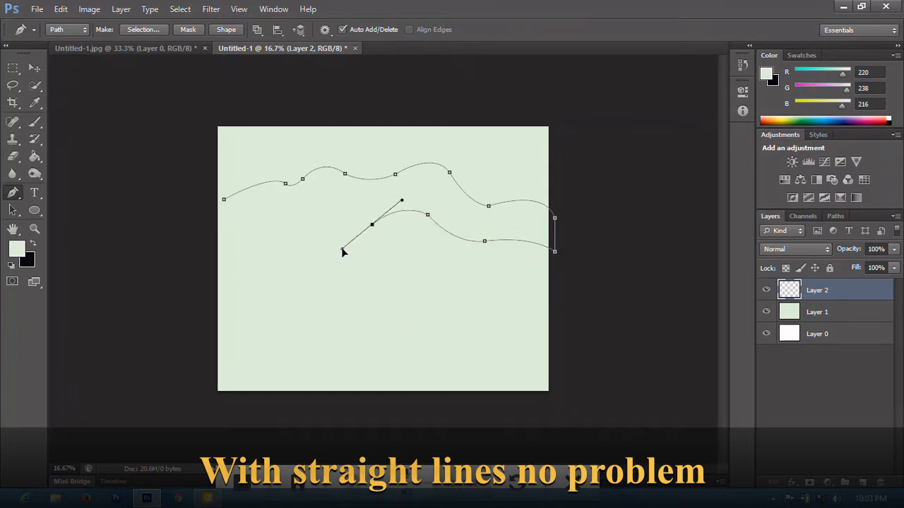
{"action": "left_click_drag", "start_coordinate": [338, 218], "coordinate": [263, 251]}
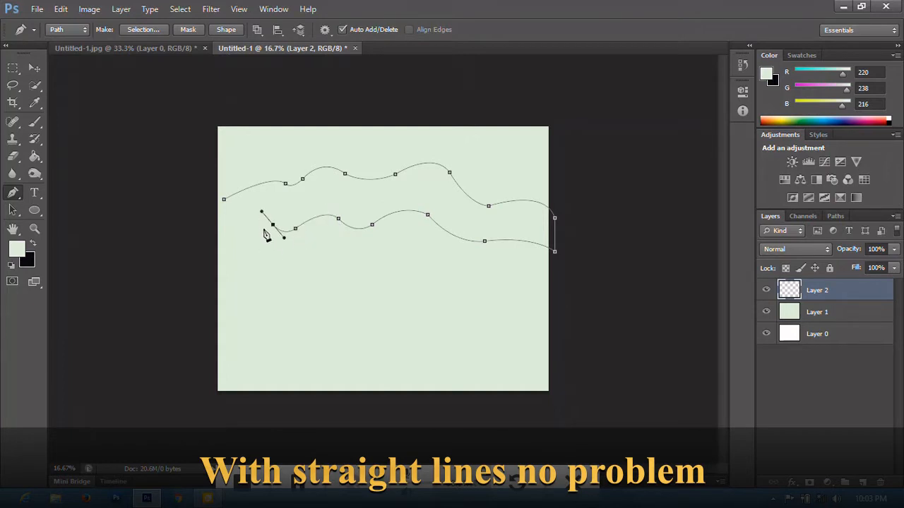
{"action": "left_click_drag", "start_coordinate": [208, 243], "coordinate": [147, 280]}
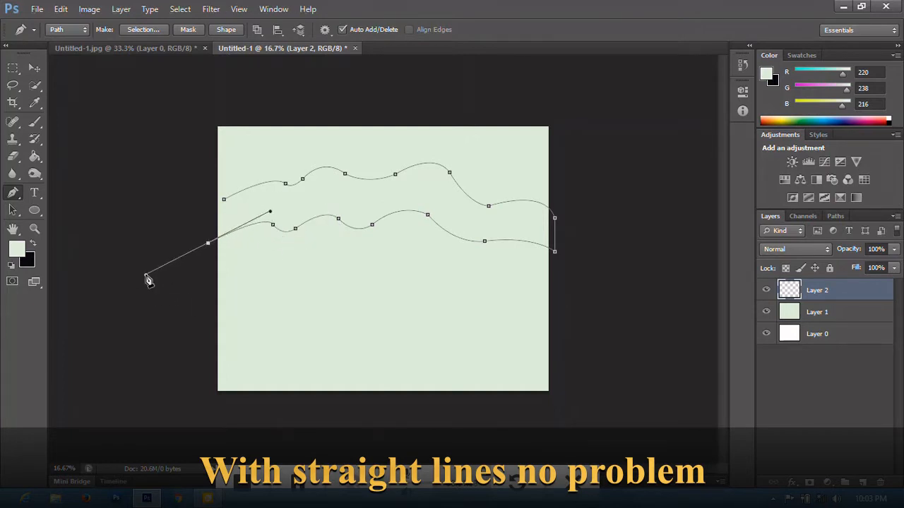
{"action": "left_click", "coordinate": [207, 205]}
{"action": "left_click", "coordinate": [223, 200]}
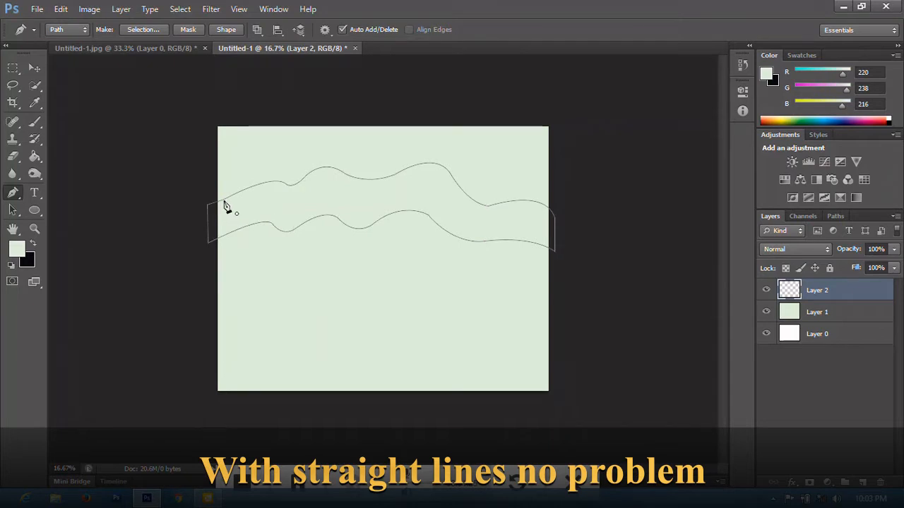
Step: Convert the closed cloud path into a new anti-aliased selection with a feather radius of 0 pixels
{"action": "right_click", "coordinate": [242, 221]}
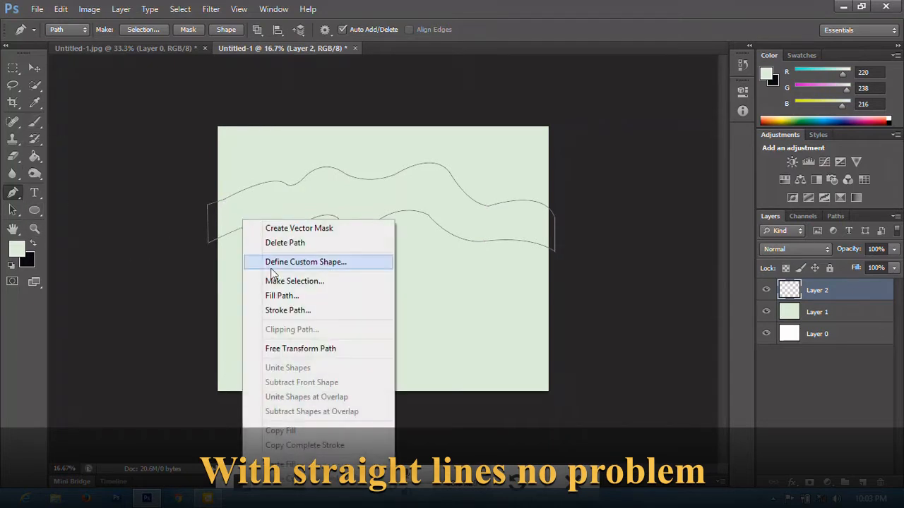
{"action": "left_click", "coordinate": [296, 281]}
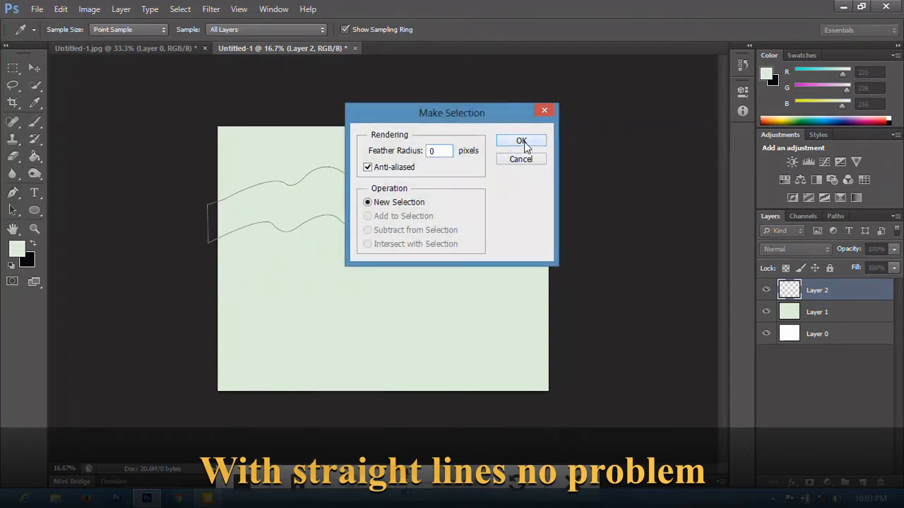
{"action": "left_click", "coordinate": [521, 141]}
Step: Fill the cloud selection on Layer 2 with the whitish cloud colour sampled from Untitled-1.jpg (RGB 242, 250, 239) and deselect
{"action": "left_click", "coordinate": [35, 102]}
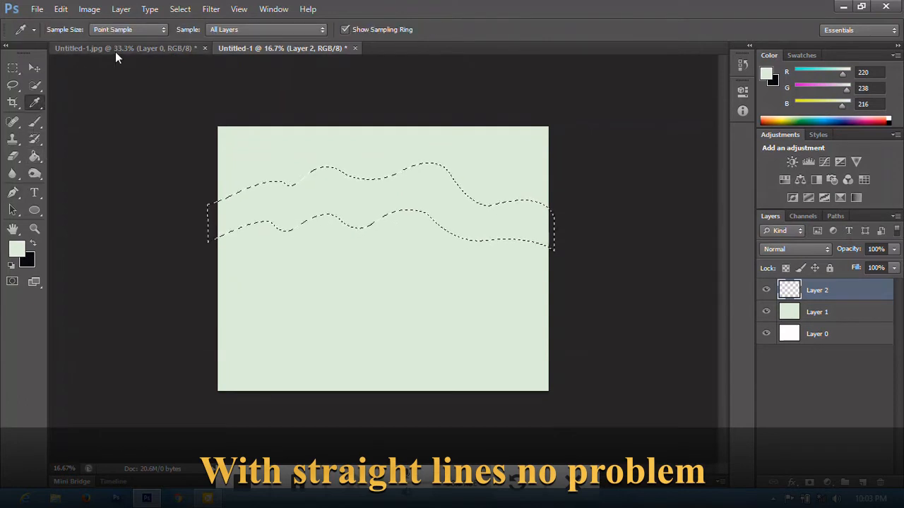
{"action": "left_click", "coordinate": [117, 48]}
{"action": "left_click", "coordinate": [325, 128]}
{"action": "left_click", "coordinate": [278, 48]}
{"action": "key", "text": "g"}
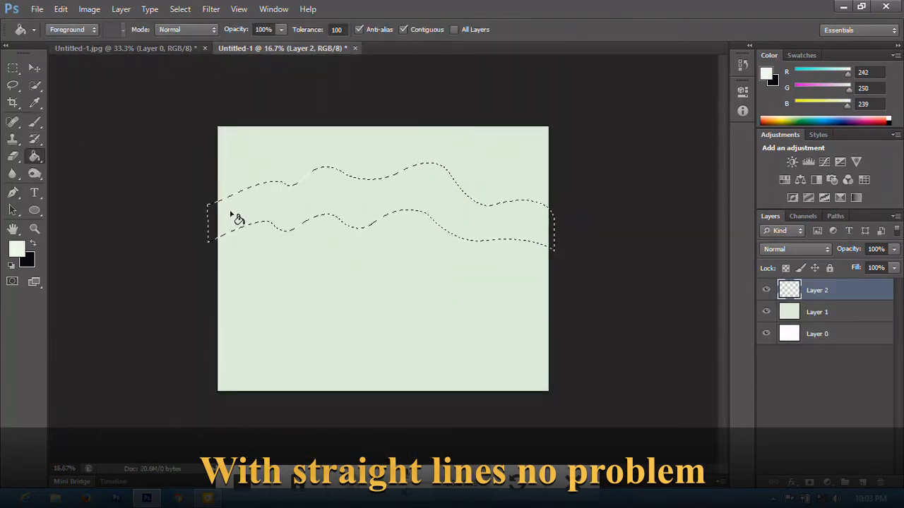
{"action": "left_click", "coordinate": [258, 205]}
{"action": "key", "text": "ctrl+d"}
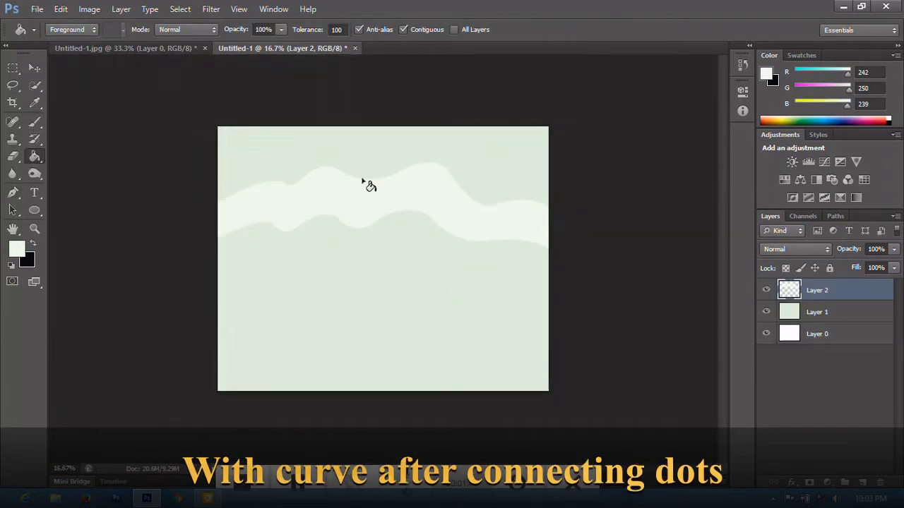
Step: Duplicate the cloud band on Layer 2 and place the copy below the original, shifted slightly to the left
{"action": "left_click", "coordinate": [35, 68]}
{"action": "left_click", "coordinate": [307, 121], "text": "ctrl"}
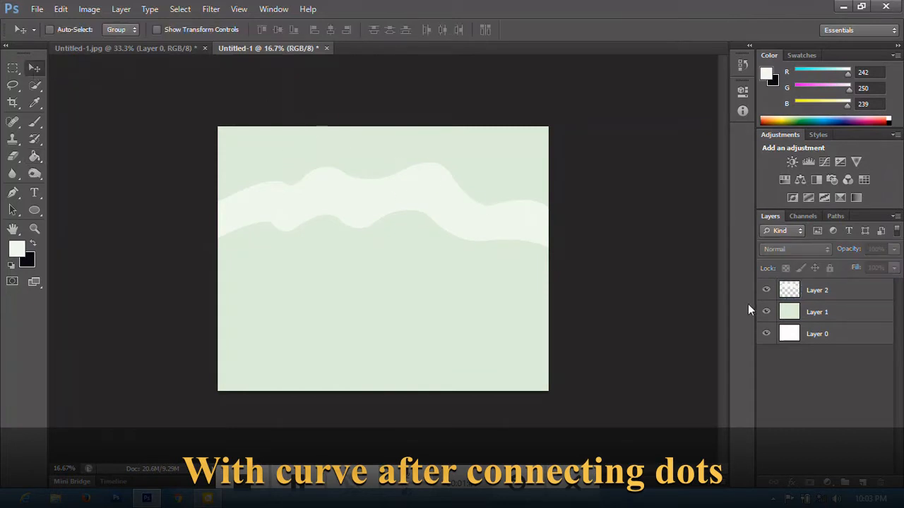
{"action": "left_click", "coordinate": [818, 292]}
{"action": "key", "text": "ctrl+j"}
{"action": "left_click_drag", "start_coordinate": [422, 225], "coordinate": [408, 272]}
{"action": "left_click_drag", "start_coordinate": [397, 200], "coordinate": [391, 207]}
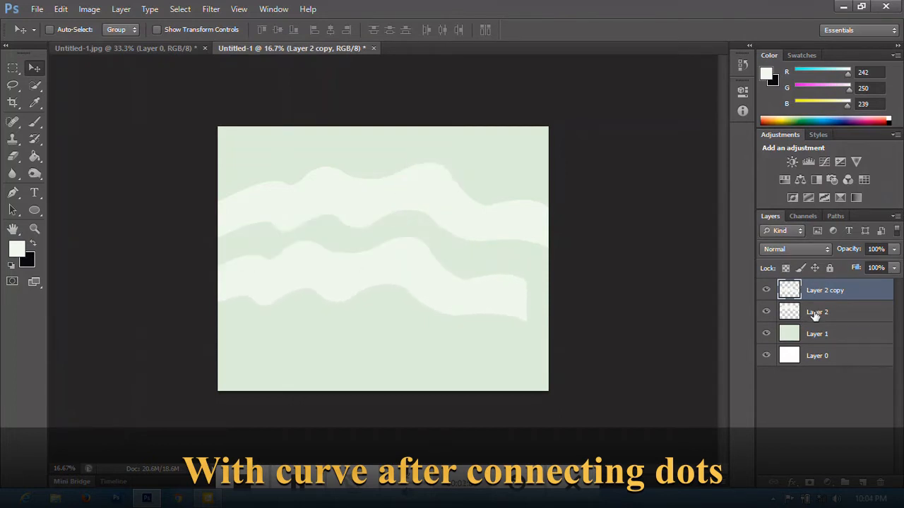
{"action": "left_click", "coordinate": [815, 313]}
{"action": "left_click_drag", "start_coordinate": [450, 200], "coordinate": [452, 180]}
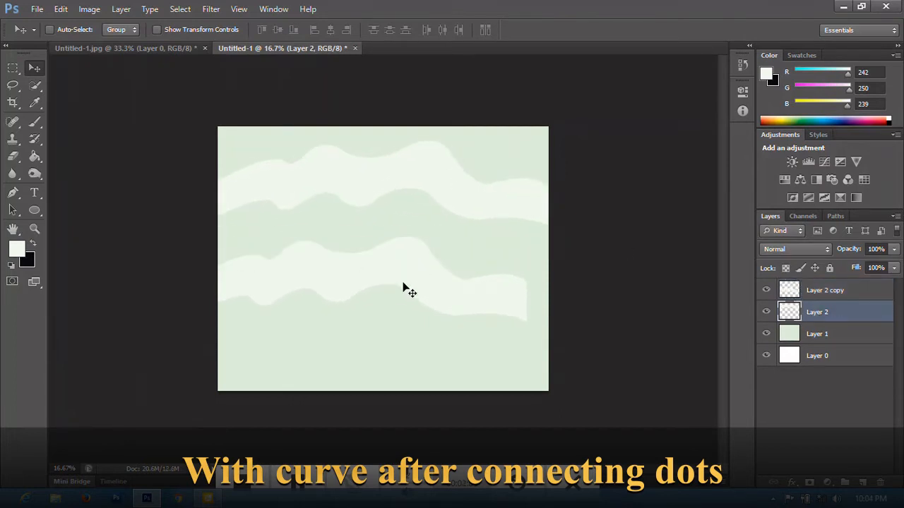
{"action": "left_click_drag", "start_coordinate": [403, 284], "coordinate": [417, 269]}
{"action": "key", "text": "ctrl+z"}
Step: Move the cloud band on Layer 2 copy slightly up and to the right, closer to the upper band
{"action": "left_click", "coordinate": [803, 296]}
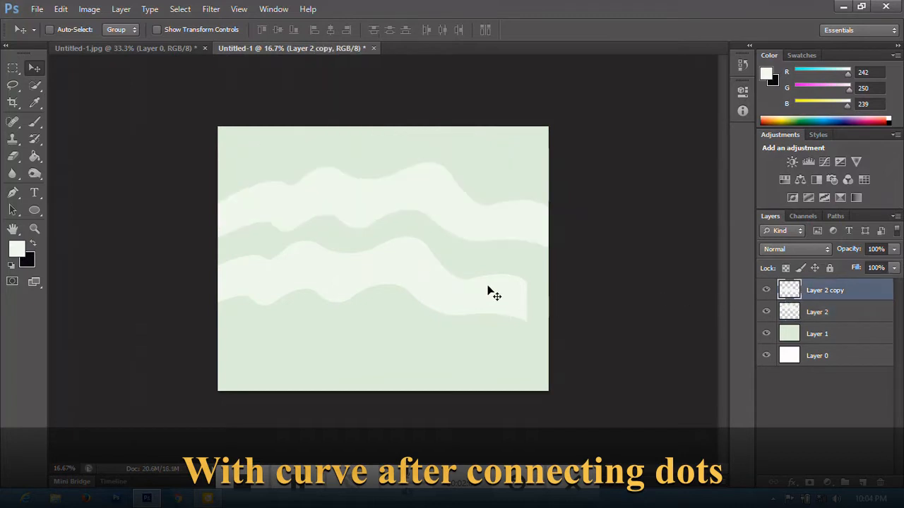
{"action": "left_click_drag", "start_coordinate": [488, 288], "coordinate": [501, 273]}
{"action": "key", "text": "t"}
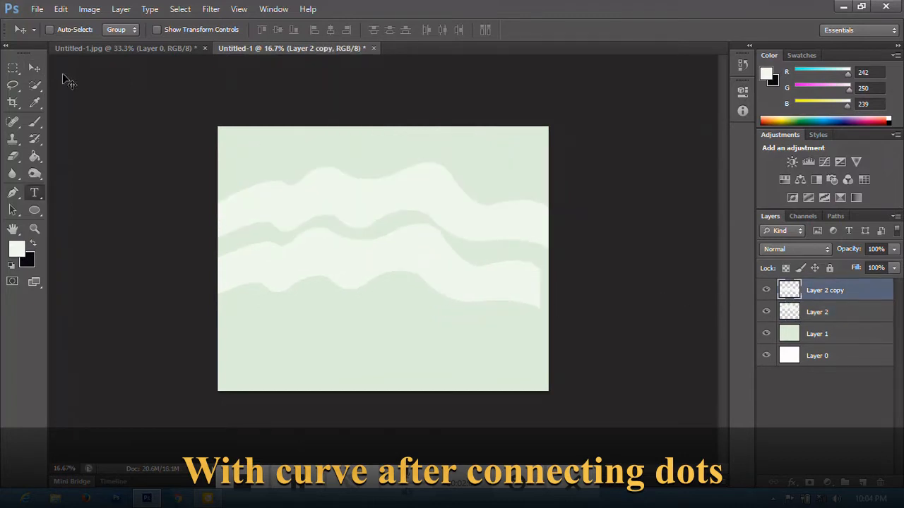
{"action": "left_click", "coordinate": [34, 68]}
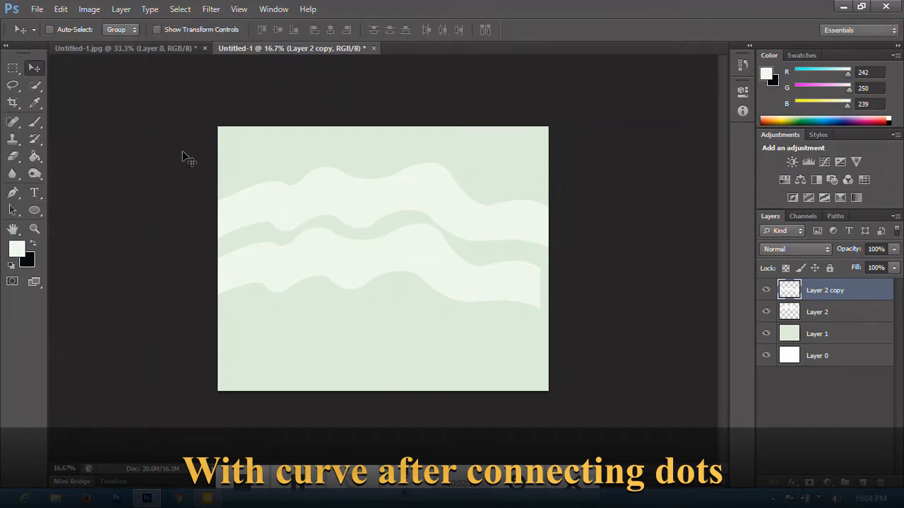
Step: Free-transform the lower cloud band to about 105% width and 65% height so it spans the whole canvas
{"action": "key", "text": "ctrl+t"}
{"action": "left_click_drag", "start_coordinate": [383, 310], "coordinate": [384, 297]}
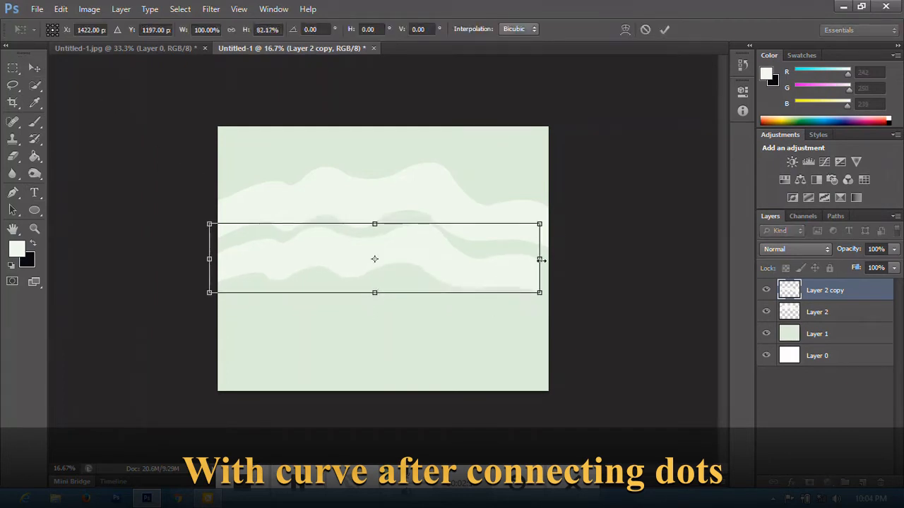
{"action": "left_click_drag", "start_coordinate": [541, 260], "coordinate": [557, 259]}
{"action": "left_click_drag", "start_coordinate": [383, 223], "coordinate": [382, 239]}
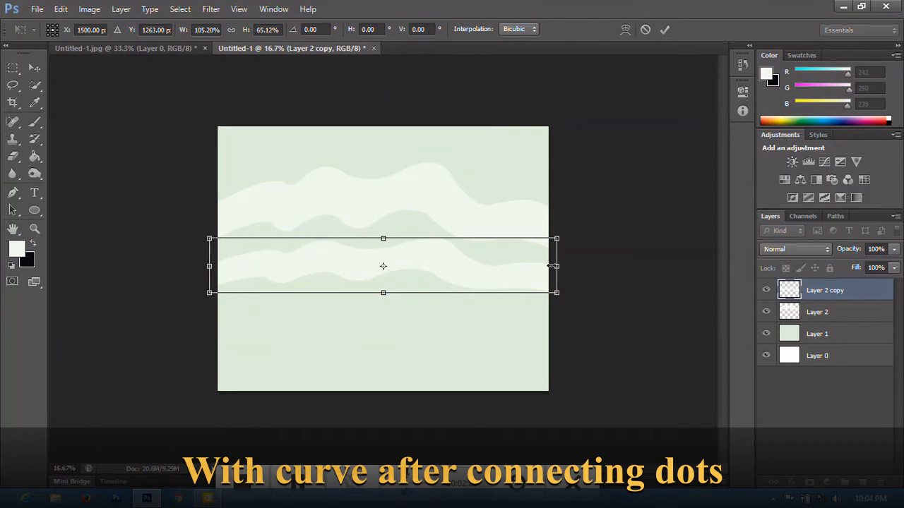
Step: Warp the lower cloud band by reshaping its upper edge and pulling both upper corners outward and up, then apply the transform
{"action": "left_click", "coordinate": [625, 30]}
{"action": "left_click_drag", "start_coordinate": [440, 238], "coordinate": [410, 239]}
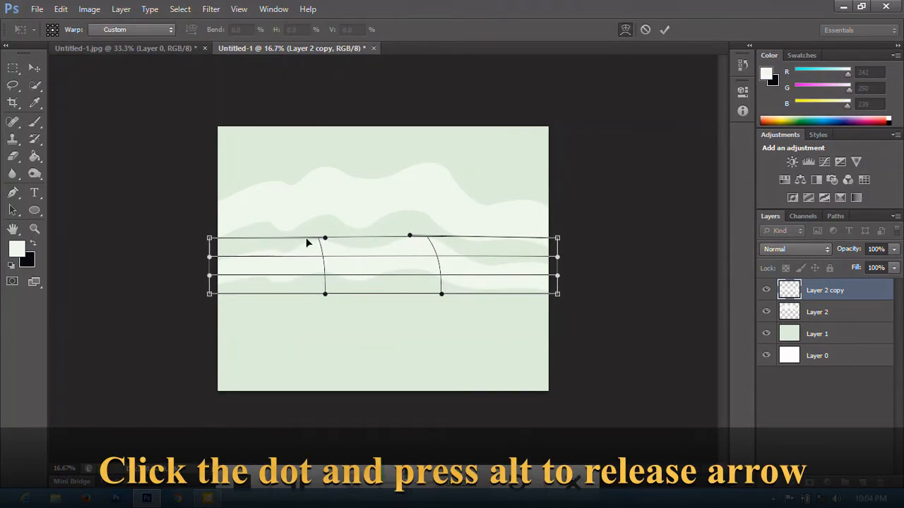
{"action": "mouse_move", "coordinate": [324, 237]}
{"action": "left_mouse_down"}
{"action": "mouse_move", "coordinate": [317, 233]}
{"action": "mouse_move", "coordinate": [326, 223]}
{"action": "mouse_move", "coordinate": [325, 233]}
{"action": "left_mouse_up"}
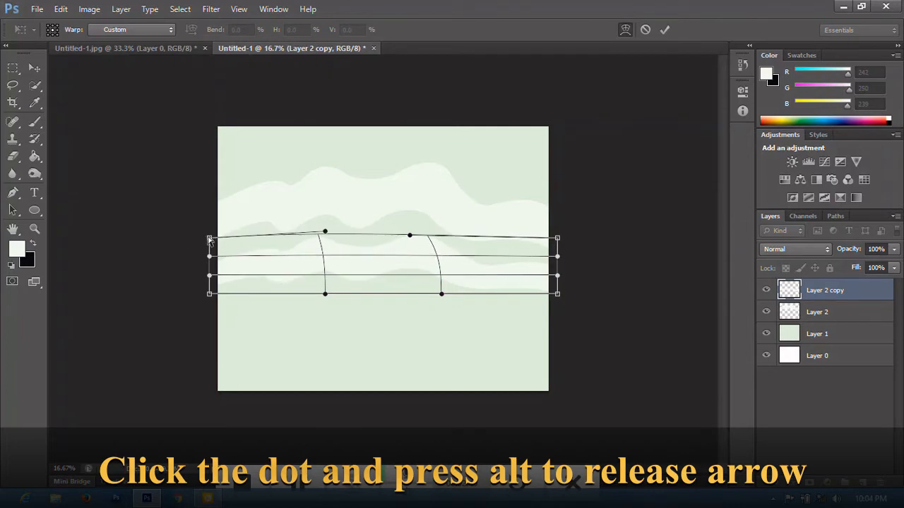
{"action": "left_click_drag", "start_coordinate": [209, 238], "coordinate": [183, 229]}
{"action": "left_click_drag", "start_coordinate": [560, 240], "coordinate": [564, 232]}
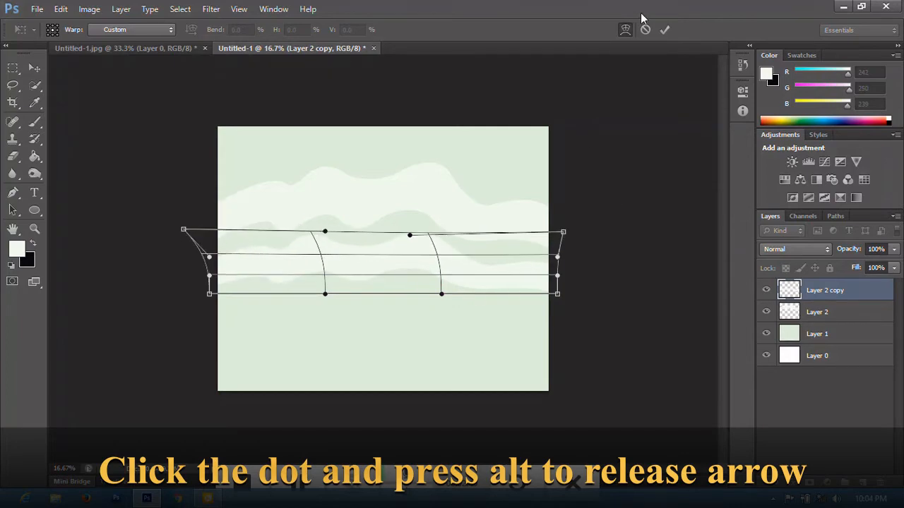
{"action": "left_click", "coordinate": [665, 29]}
{"action": "key", "text": "ctrl+s"}
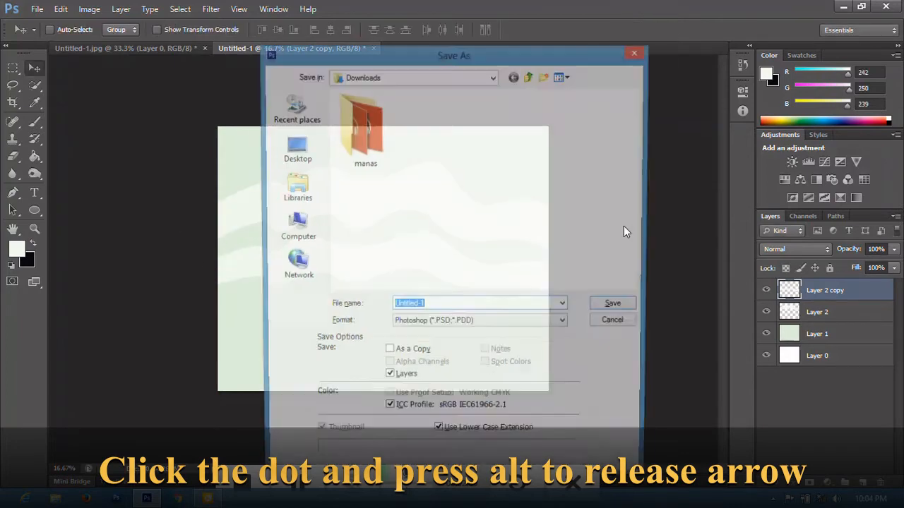
{"action": "left_click", "coordinate": [627, 326]}
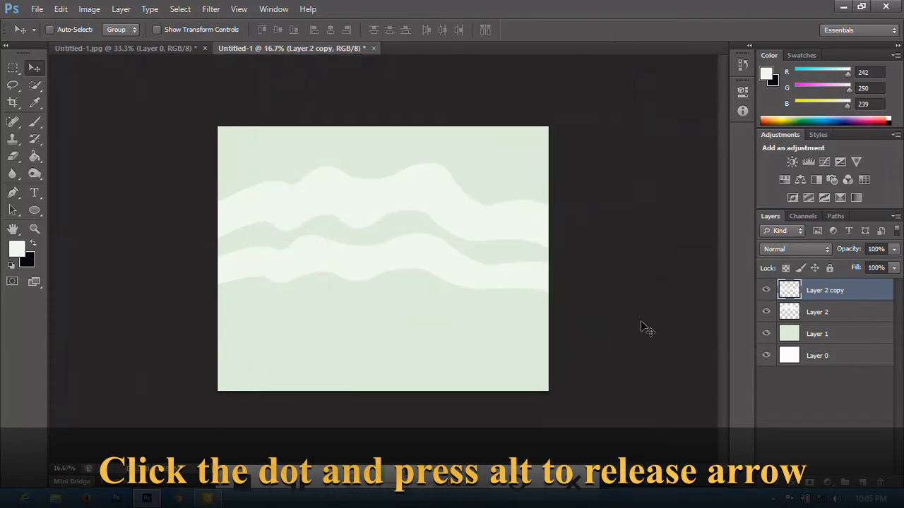
{"action": "left_click", "coordinate": [187, 49]}
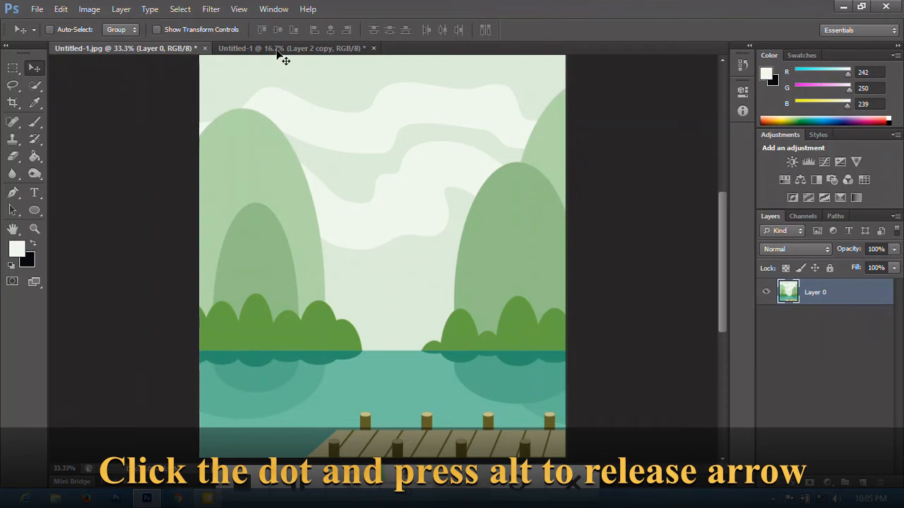
{"action": "left_click", "coordinate": [238, 49]}
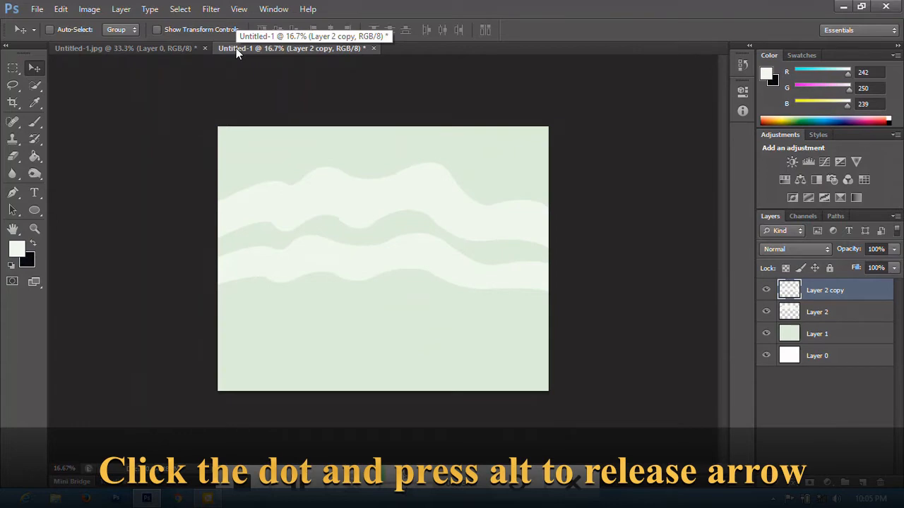
Step: Save the document as scenery-green-blue-1.psd in the Adobe photoshop project folder on drive D, in Photoshop format
{"action": "key", "text": "ctrl+s"}
{"action": "left_click", "coordinate": [300, 236]}
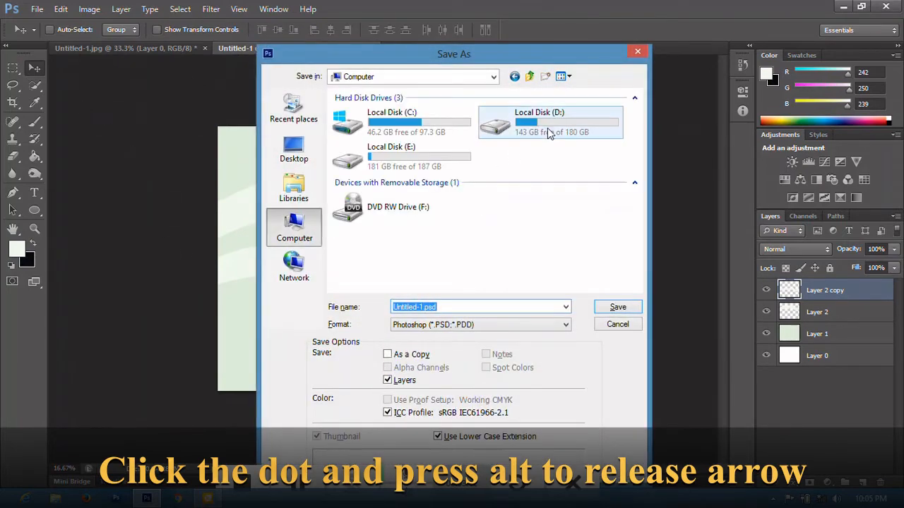
{"action": "double_click", "coordinate": [548, 128]}
{"action": "double_click", "coordinate": [572, 123]}
{"action": "left_click", "coordinate": [533, 307]}
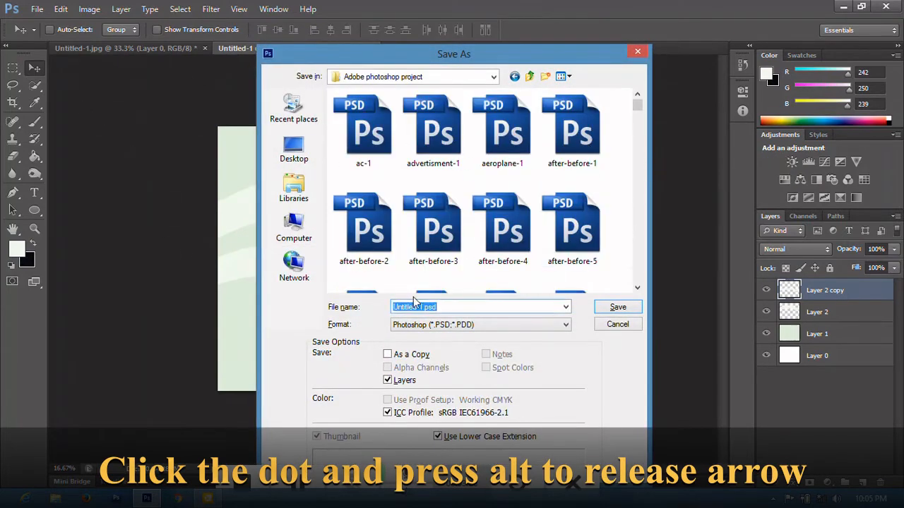
{"action": "type", "text": "scenery"}
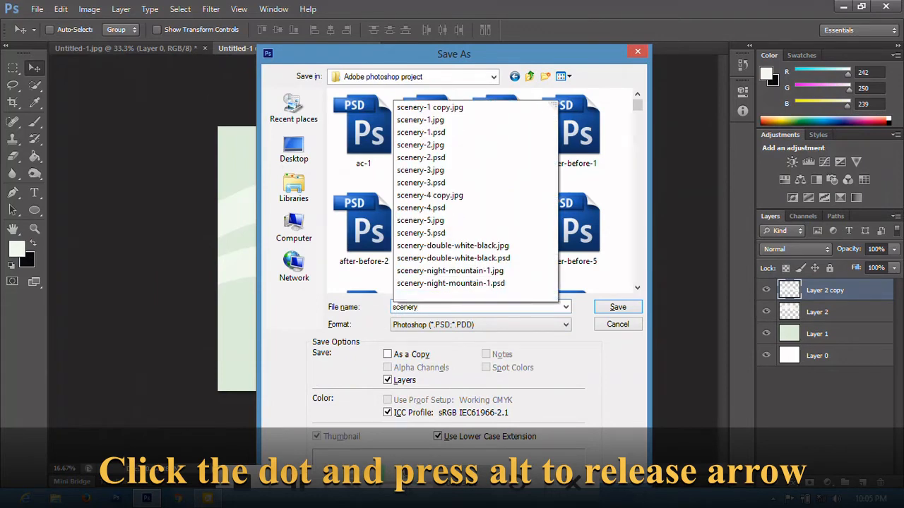
{"action": "type", "text": "-"}
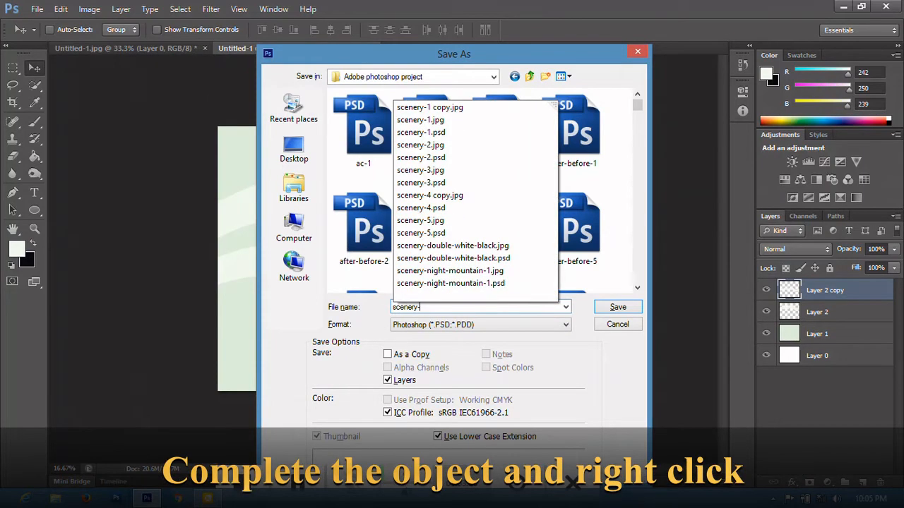
{"action": "type", "text": "6"}
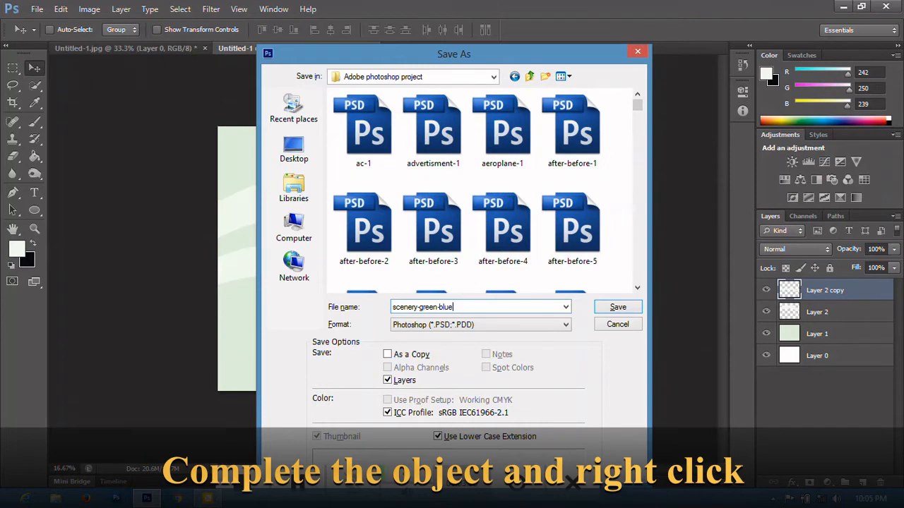
{"action": "key", "text": "Return"}
{"action": "left_click", "coordinate": [597, 148]}
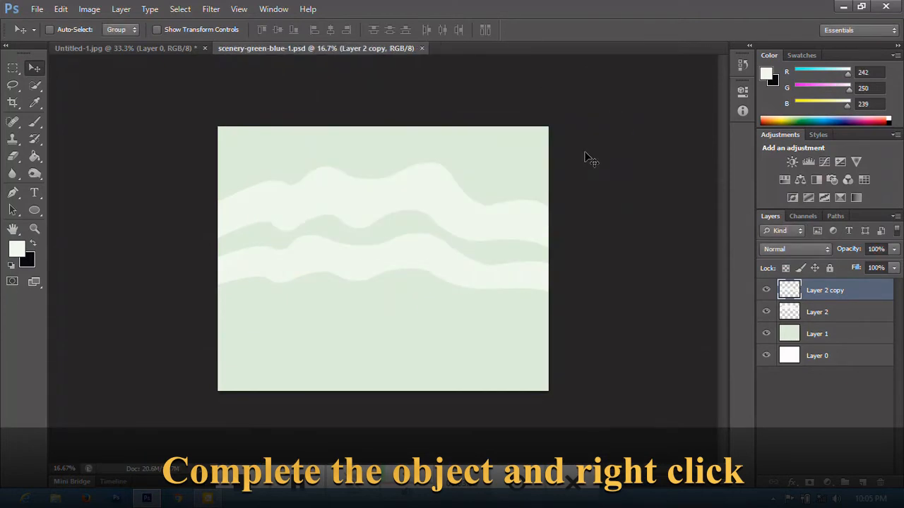
Step: Select a full-width rectangle covering the bottom third of the canvas below the cloud bands and add a new layer
{"action": "left_click", "coordinate": [12, 70]}
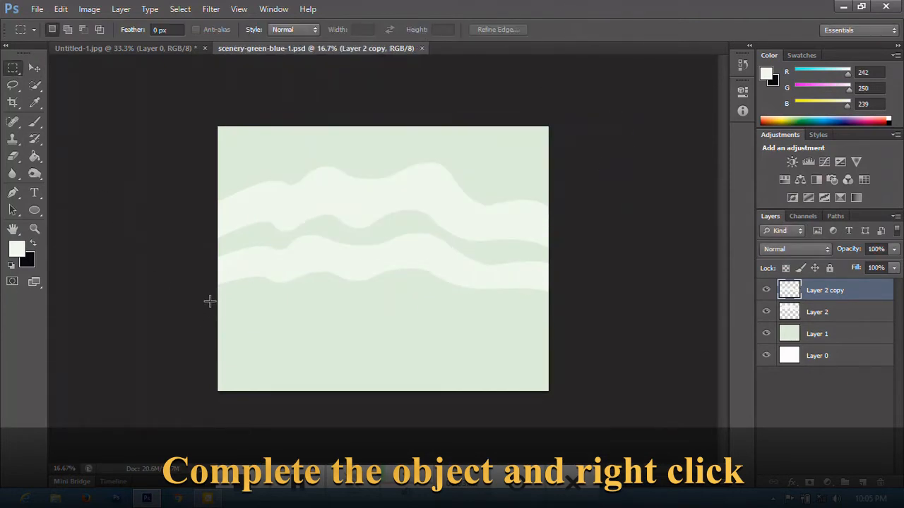
{"action": "left_click_drag", "start_coordinate": [211, 305], "coordinate": [571, 389]}
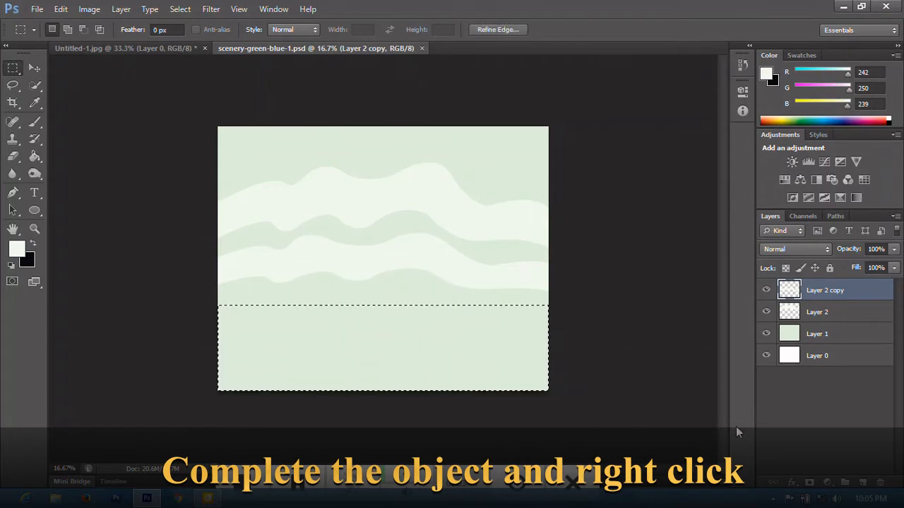
{"action": "key", "text": "ctrl+shift+alt+n"}
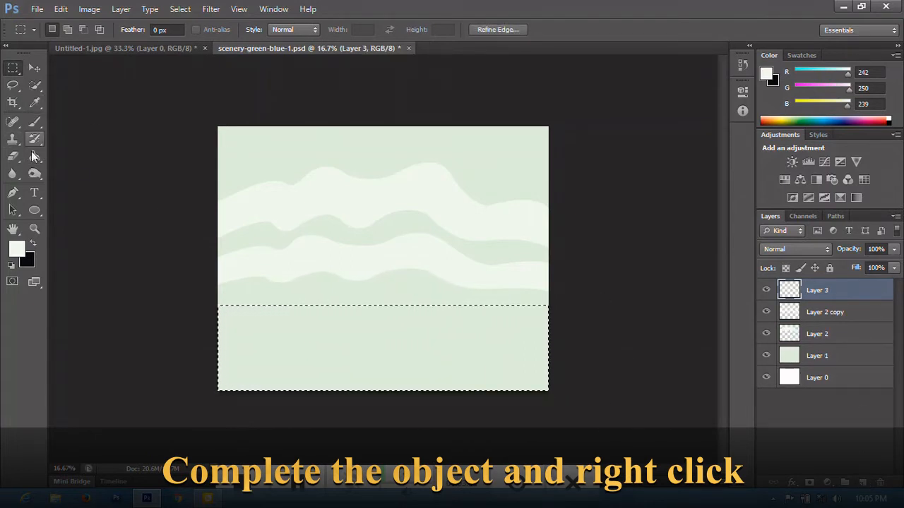
Step: Fill the selected lake area with the teal water colour (RGB 111, 194, 164) sampled from the reference image
{"action": "left_click", "coordinate": [35, 102]}
{"action": "key", "text": "ctrl+Tab"}
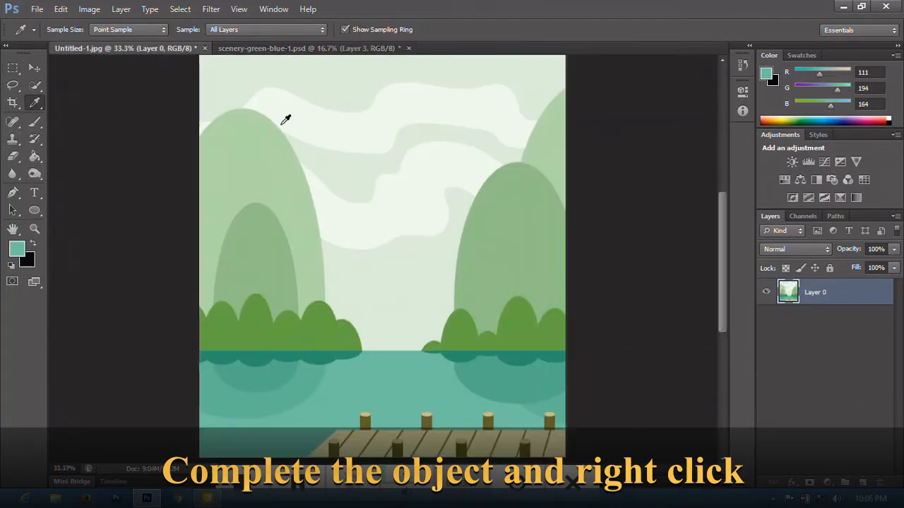
{"action": "key", "text": "ctrl+Tab"}
{"action": "key", "text": "g"}
{"action": "left_click", "coordinate": [322, 367]}
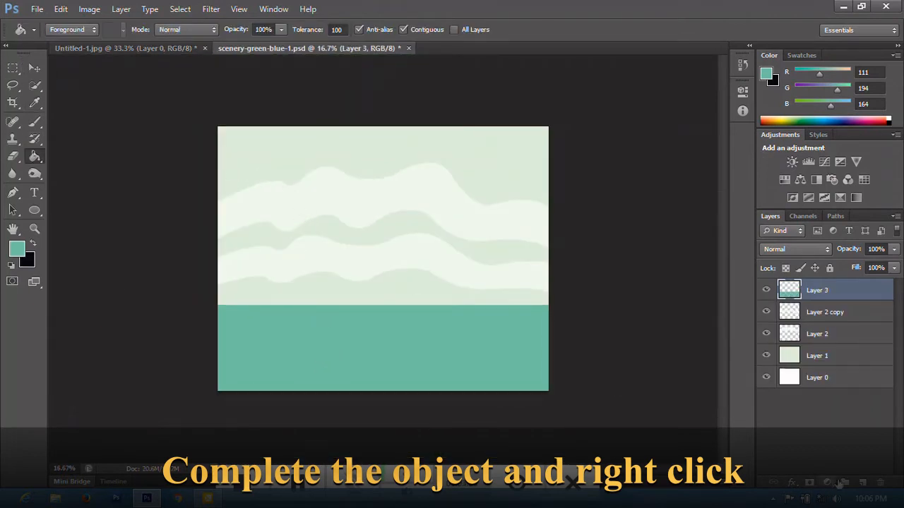
Step: Draw a tall ellipse of about 1032 × 1770 px at the canvas's left edge, overlapping the lake, as the left hill
{"action": "key", "text": "ctrl+shift+alt+n"}
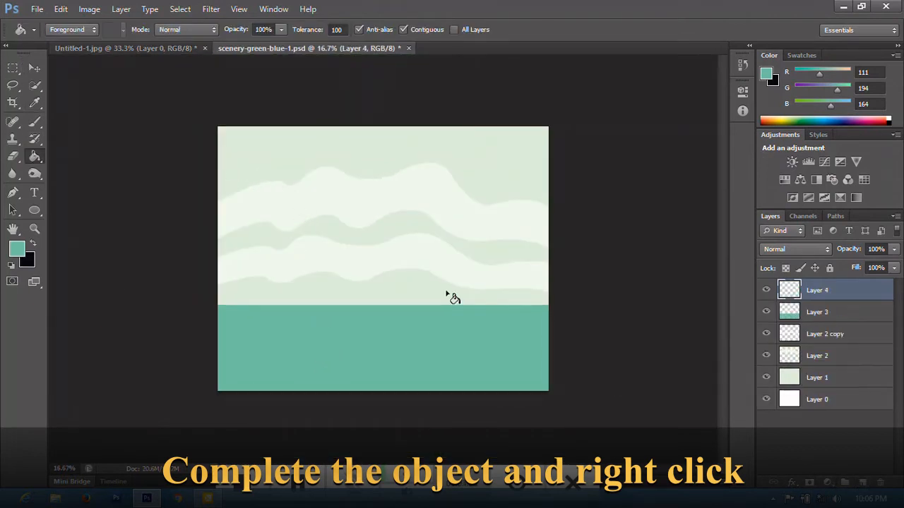
{"action": "left_click", "coordinate": [12, 193]}
{"action": "left_click", "coordinate": [180, 50]}
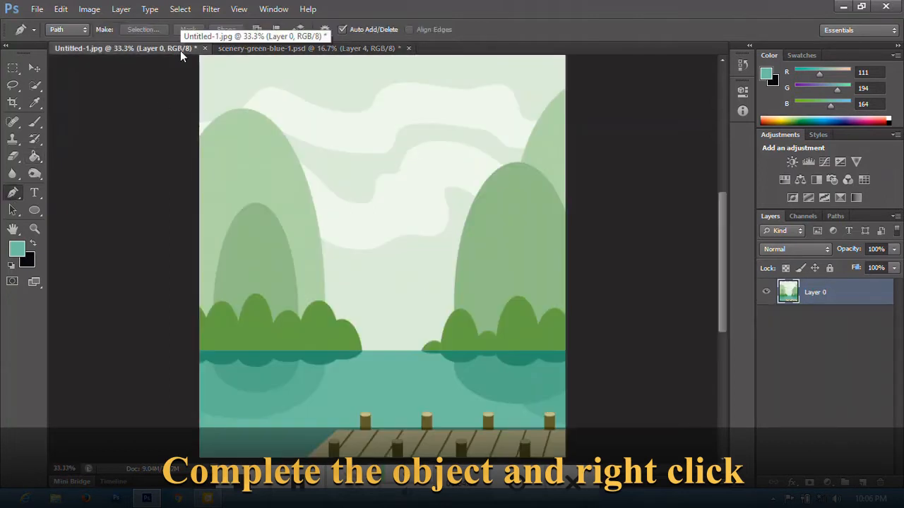
{"action": "left_click", "coordinate": [264, 45]}
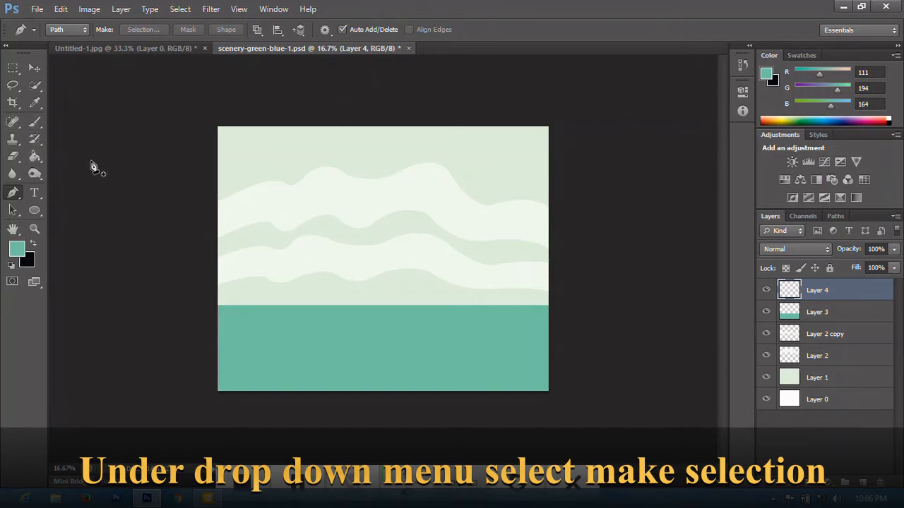
{"action": "left_click", "coordinate": [36, 210]}
{"action": "left_click_drag", "start_coordinate": [205, 163], "coordinate": [318, 359]}
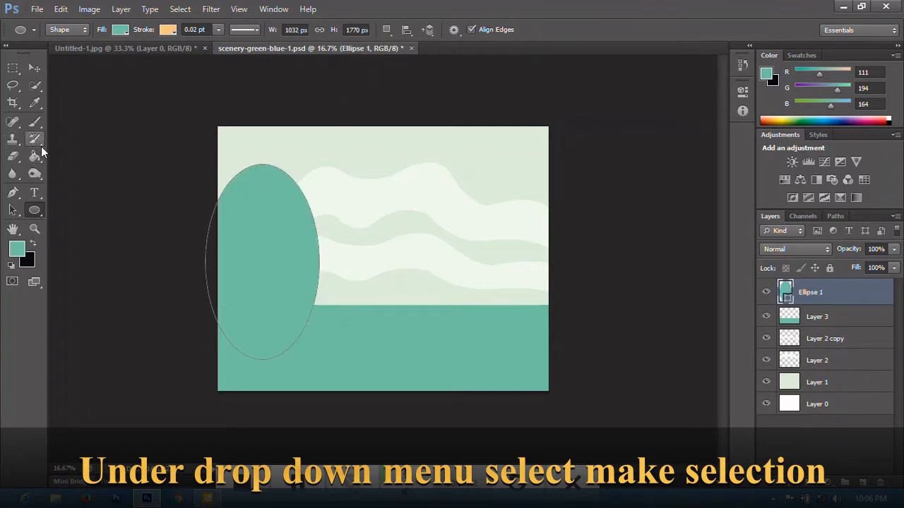
Step: Rasterize the left hill ellipse and fill it with the light green (RGB 176, 215, 168) sampled from the reference's large left hill
{"action": "left_click", "coordinate": [34, 102]}
{"action": "left_click", "coordinate": [92, 50]}
{"action": "left_click", "coordinate": [246, 155]}
{"action": "left_click", "coordinate": [247, 58]}
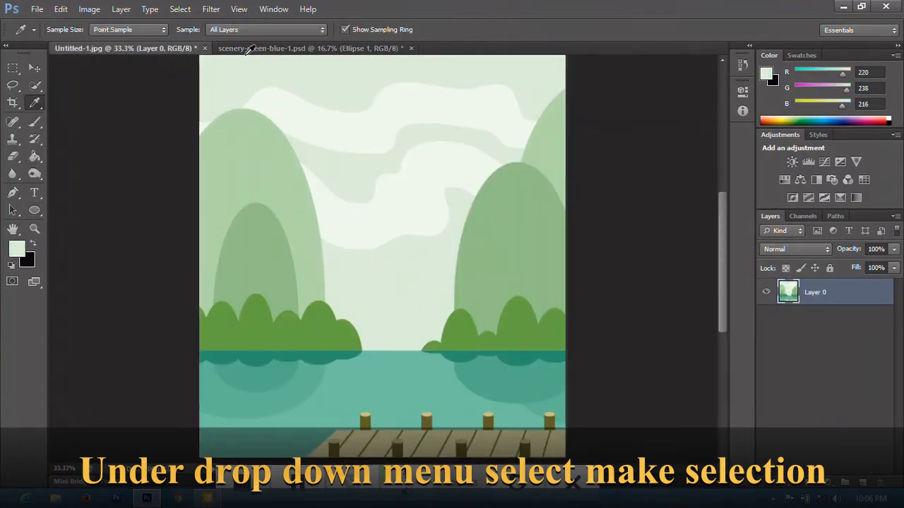
{"action": "left_click", "coordinate": [245, 137]}
{"action": "left_click", "coordinate": [251, 51]}
{"action": "key", "text": "g"}
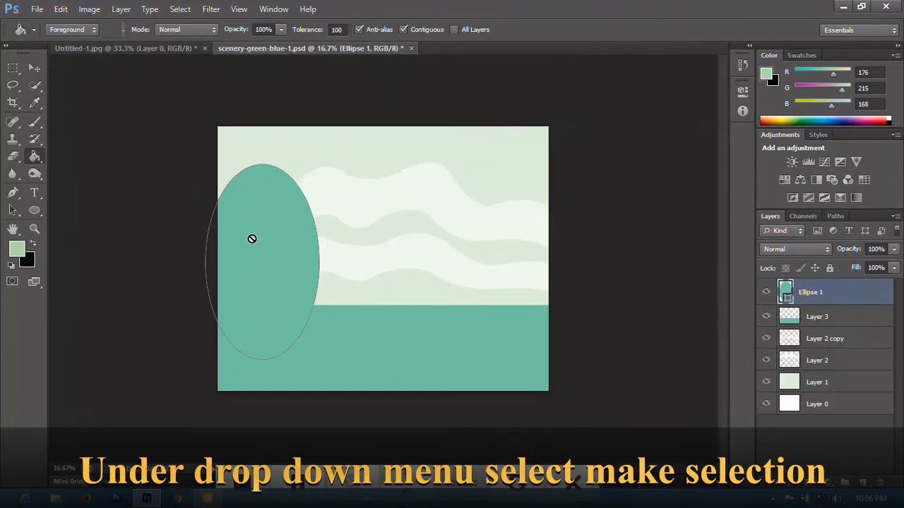
{"action": "left_click", "coordinate": [250, 238]}
{"action": "left_click", "coordinate": [396, 202]}
{"action": "left_click", "coordinate": [295, 230]}
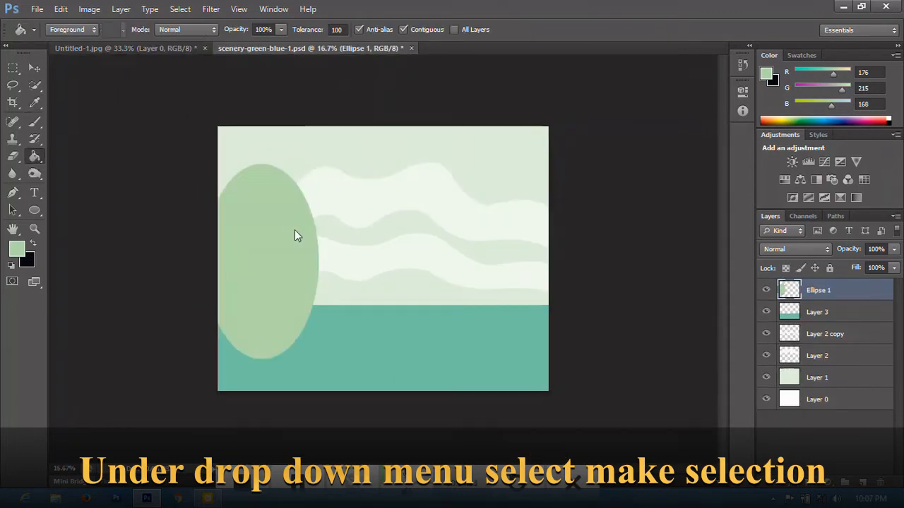
Step: Select the part of the left hill below the waterline with a rectangular marquee and align its upper edge to the horizon
{"action": "left_click", "coordinate": [13, 68]}
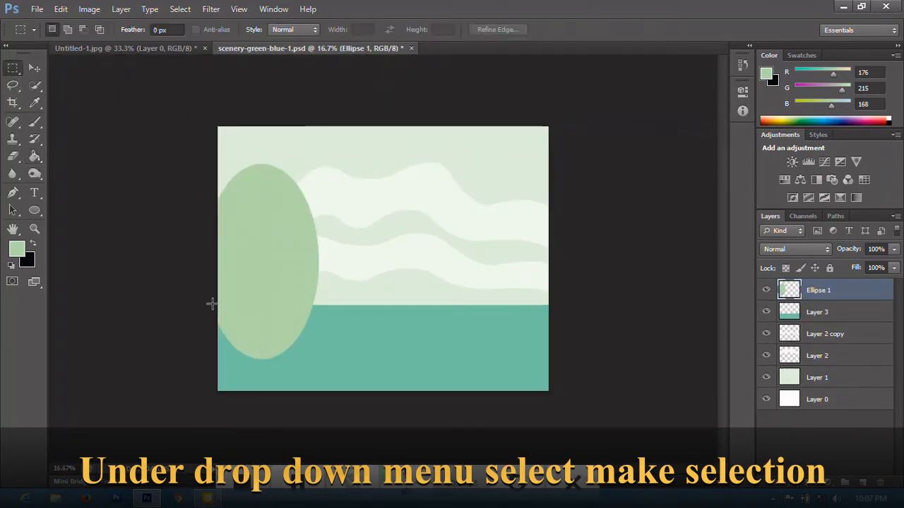
{"action": "left_click_drag", "start_coordinate": [215, 304], "coordinate": [333, 368]}
{"action": "key", "text": "Down"}
{"action": "key", "text": "Down"}
{"action": "key", "text": "Down"}
{"action": "key", "text": "Down"}
{"action": "key", "text": "Down"}
{"action": "key", "text": "Down"}
{"action": "key", "text": "Down"}
{"action": "key", "text": "Down"}
{"action": "key", "text": "Down"}
{"action": "key", "text": "Down"}
{"action": "key", "text": "Down"}
{"action": "key", "text": "Down"}
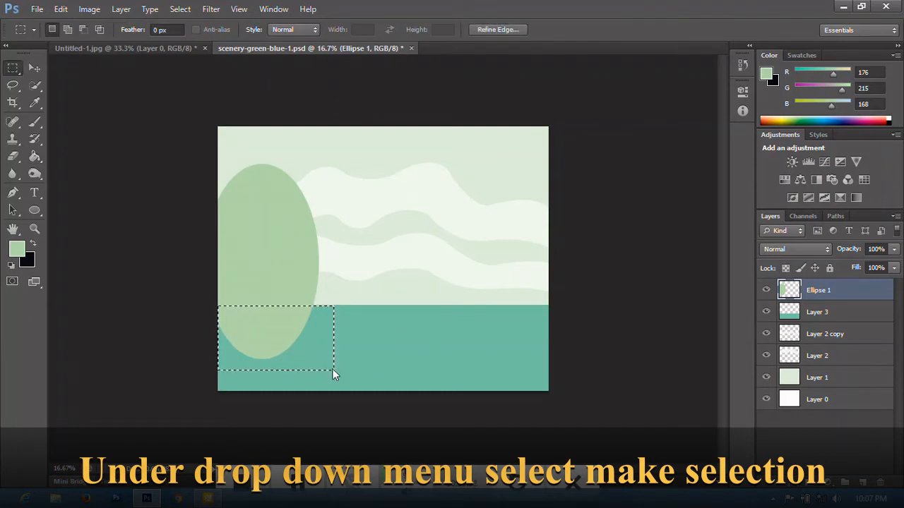
{"action": "key", "text": "Up"}
{"action": "key", "text": "Up"}
{"action": "key", "text": "Up"}
{"action": "key", "text": "Up"}
{"action": "key", "text": "Up"}
{"action": "key", "text": "Up"}
{"action": "key", "text": "Up"}
{"action": "key", "text": "Up"}
{"action": "key", "text": "Up"}
{"action": "key", "text": "Up"}
{"action": "key", "text": "Up"}
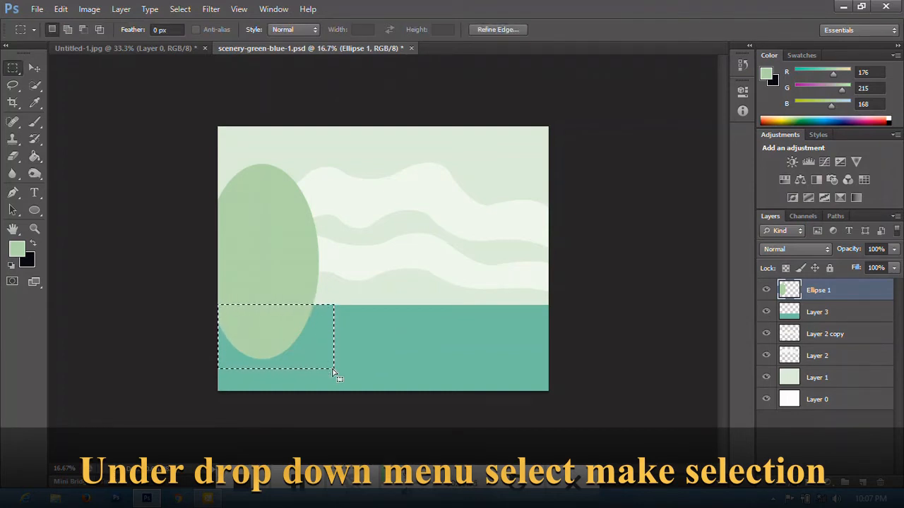
Step: Fill the hill's submerged part with the reflection teal (RGB 96, 183, 151) sampled from the reference, and clear the selection
{"action": "left_click", "coordinate": [34, 156]}
{"action": "left_click", "coordinate": [34, 102]}
{"action": "left_click", "coordinate": [124, 48]}
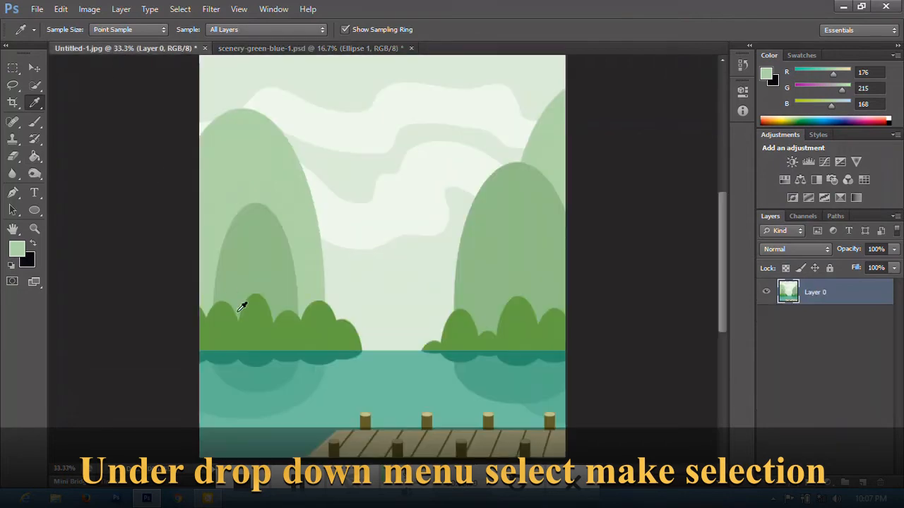
{"action": "left_click", "coordinate": [232, 400]}
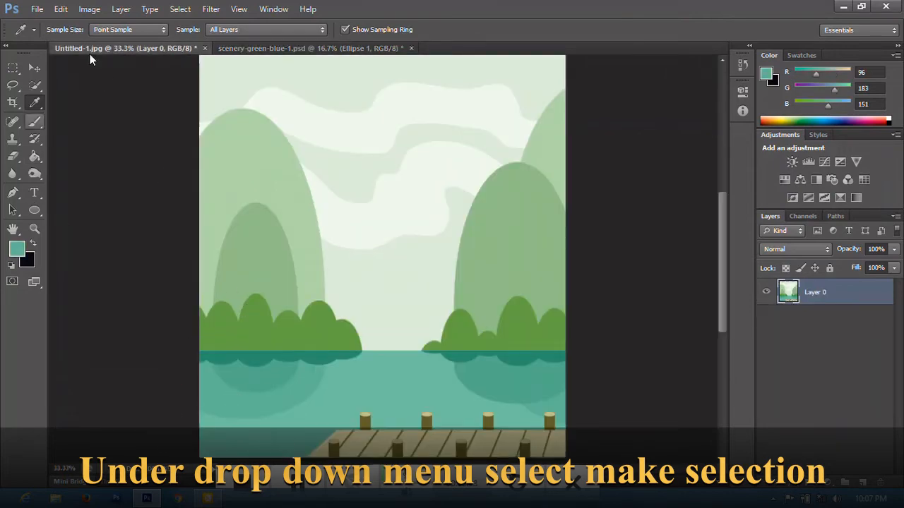
{"action": "left_click", "coordinate": [236, 48]}
{"action": "key", "text": "g"}
{"action": "left_click", "coordinate": [256, 342]}
{"action": "key", "text": "ctrl+d"}
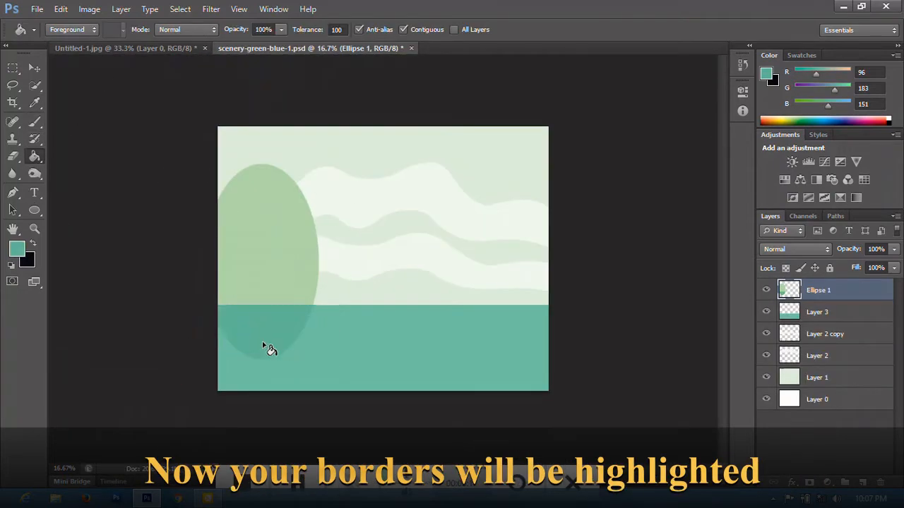
Step: Duplicate the left hill layer and move the copy to the right side of the canvas in Free Transform
{"action": "left_click", "coordinate": [34, 68]}
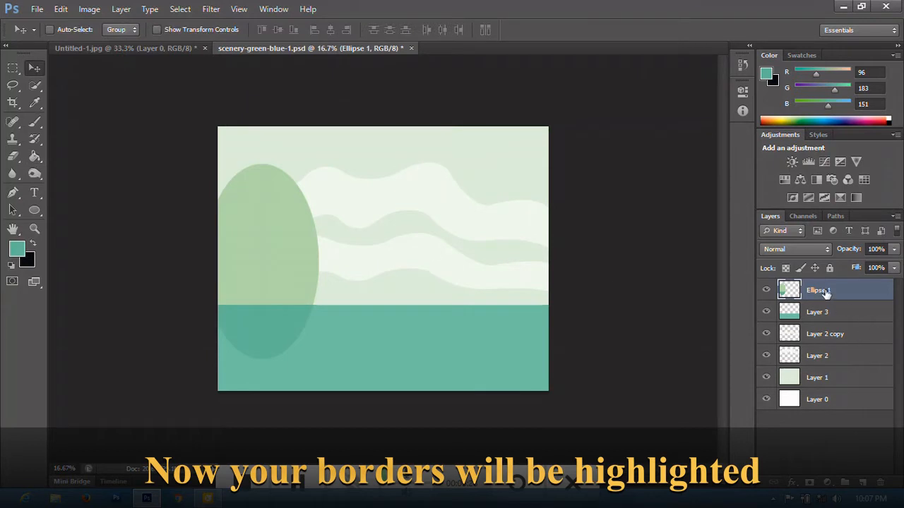
{"action": "key", "text": "ctrl+j"}
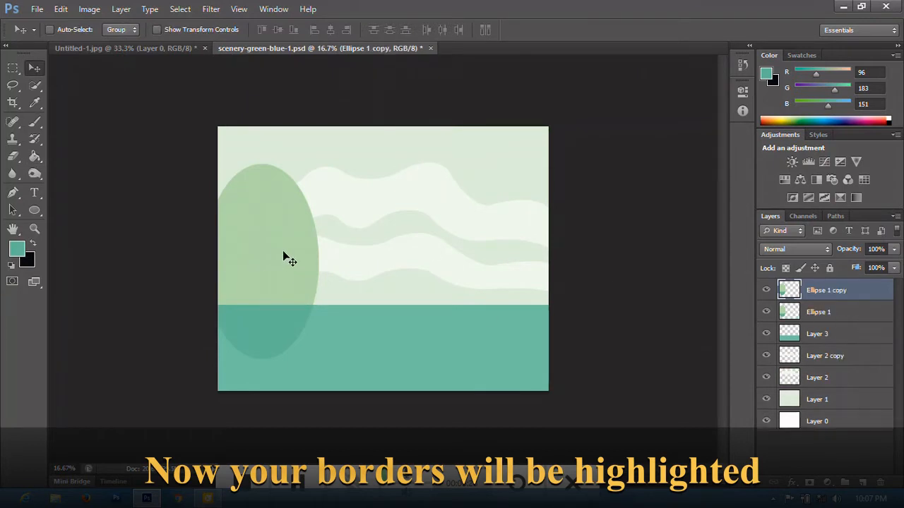
{"action": "key", "text": "ctrl+t"}
{"action": "left_click_drag", "start_coordinate": [265, 274], "coordinate": [503, 262]}
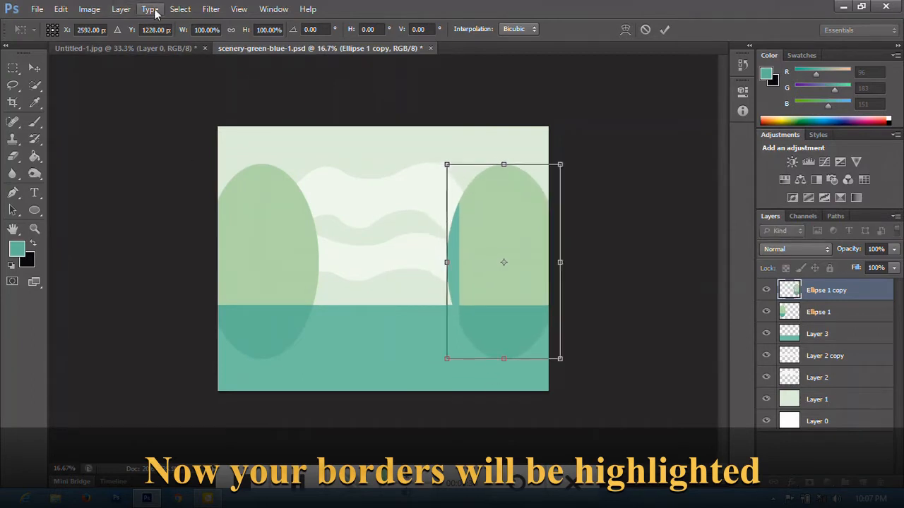
Step: Mirror the hill copy horizontally to about -97% width, position it across the canvas's right edge, and apply the transform
{"action": "left_click_drag", "start_coordinate": [560, 262], "coordinate": [338, 246]}
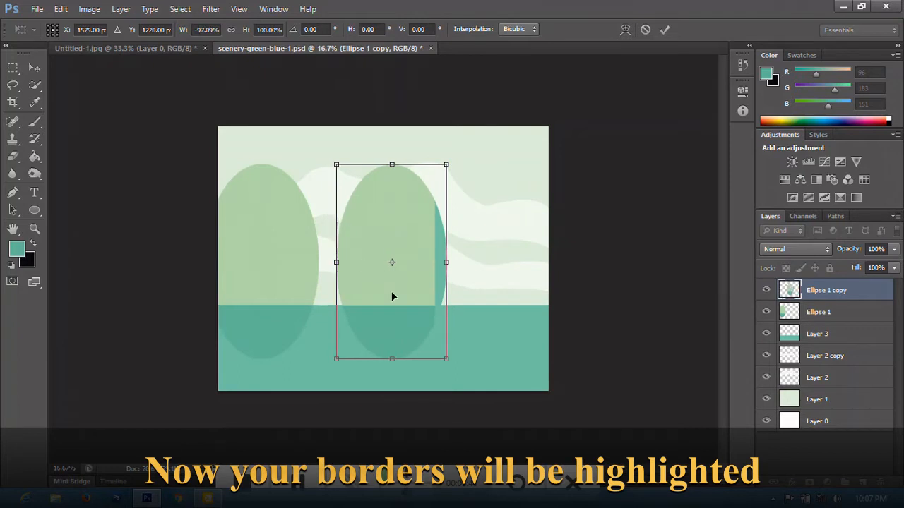
{"action": "left_click_drag", "start_coordinate": [391, 291], "coordinate": [510, 285]}
{"action": "key", "text": "shift+Left"}
{"action": "key", "text": "shift+Left"}
{"action": "key", "text": "shift+Left"}
{"action": "key", "text": "shift+Left"}
{"action": "key", "text": "shift+Left"}
{"action": "key", "text": "shift+Left"}
{"action": "key", "text": "shift+Left"}
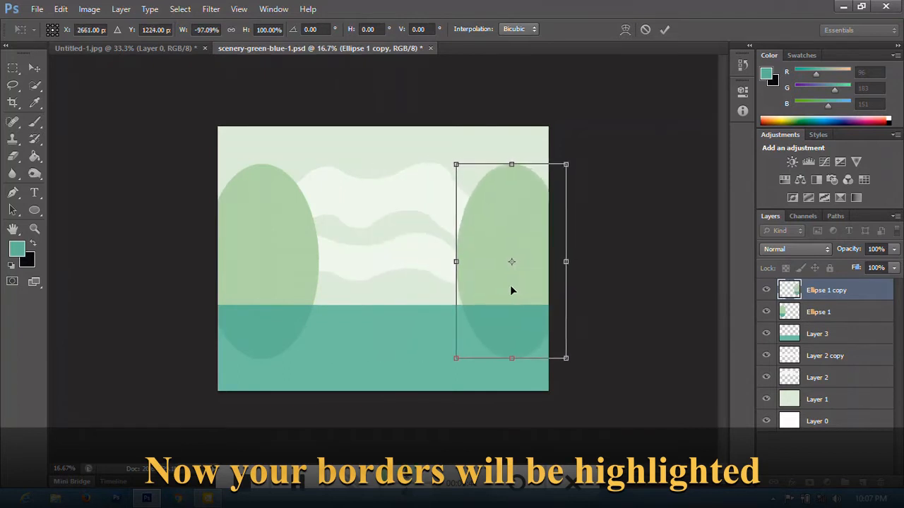
{"action": "key", "text": "shift+Left"}
{"action": "key", "text": "shift+Left"}
{"action": "key", "text": "shift+Left"}
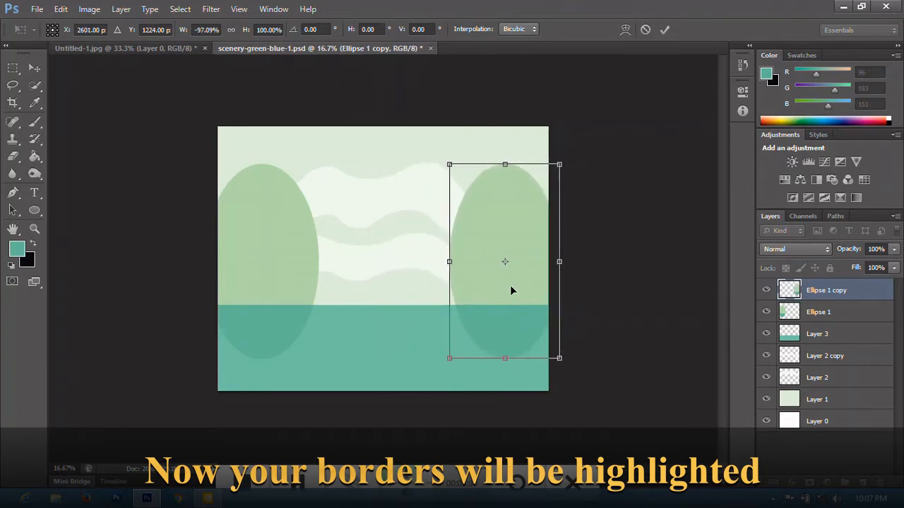
{"action": "key", "text": "Return"}
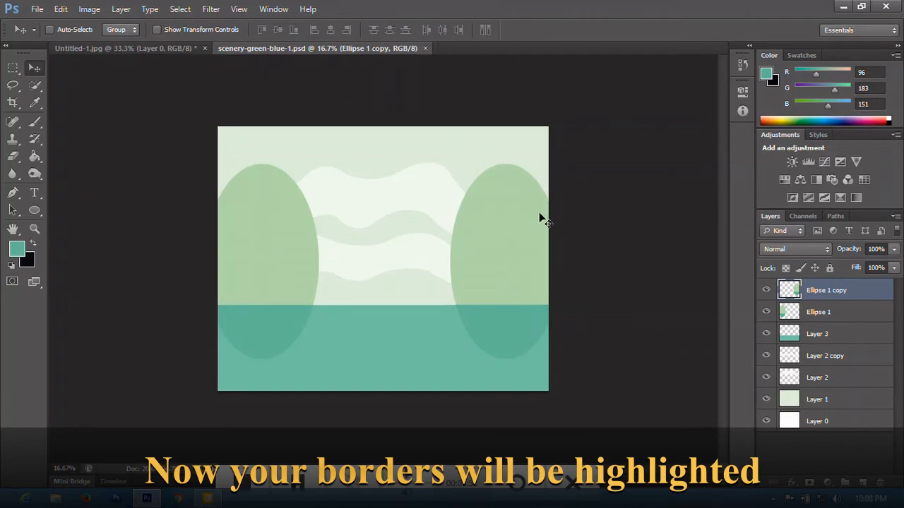
Step: Draw a smaller ellipse about 1026 px high inside the left hill, extending below the waterline, following the reference's inner hill
{"action": "left_click", "coordinate": [175, 43]}
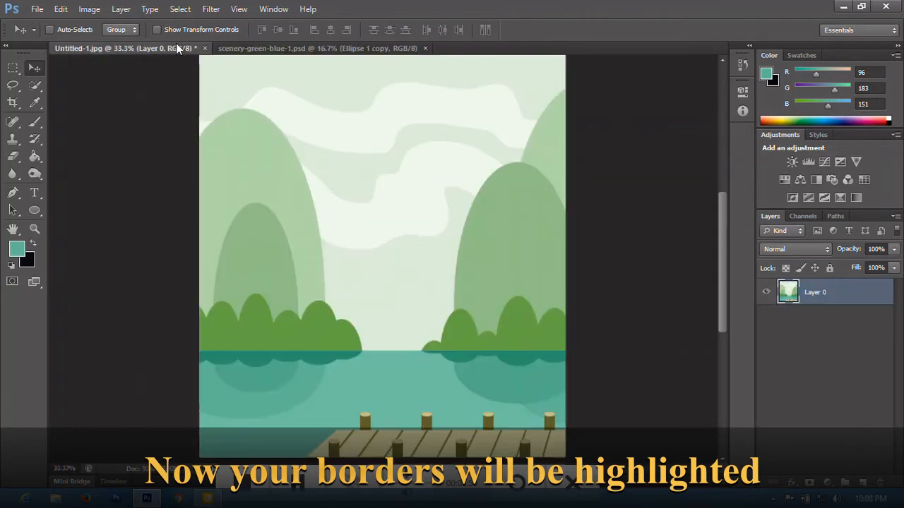
{"action": "left_click", "coordinate": [288, 50]}
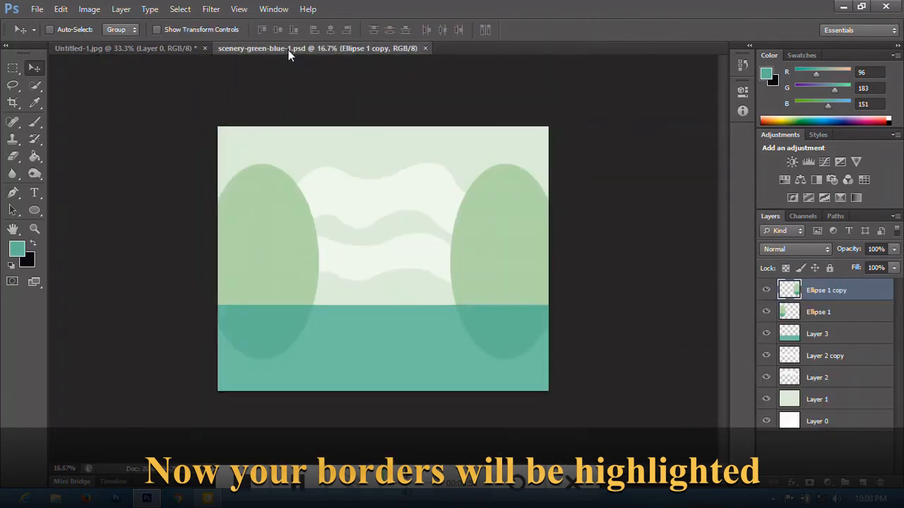
{"action": "left_click", "coordinate": [34, 211]}
{"action": "left_click_drag", "start_coordinate": [228, 229], "coordinate": [291, 342]}
Step: Rasterize the small ellipse inside the left hill and fill it with the inner-hill green (RGB 144, 192, 134) sampled from the reference
{"action": "left_click", "coordinate": [35, 102]}
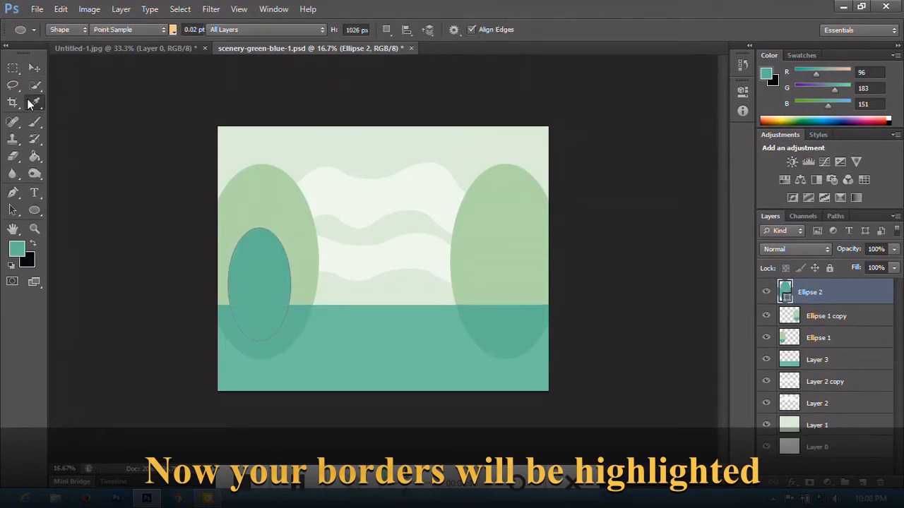
{"action": "left_click", "coordinate": [196, 49]}
{"action": "left_click", "coordinate": [242, 261]}
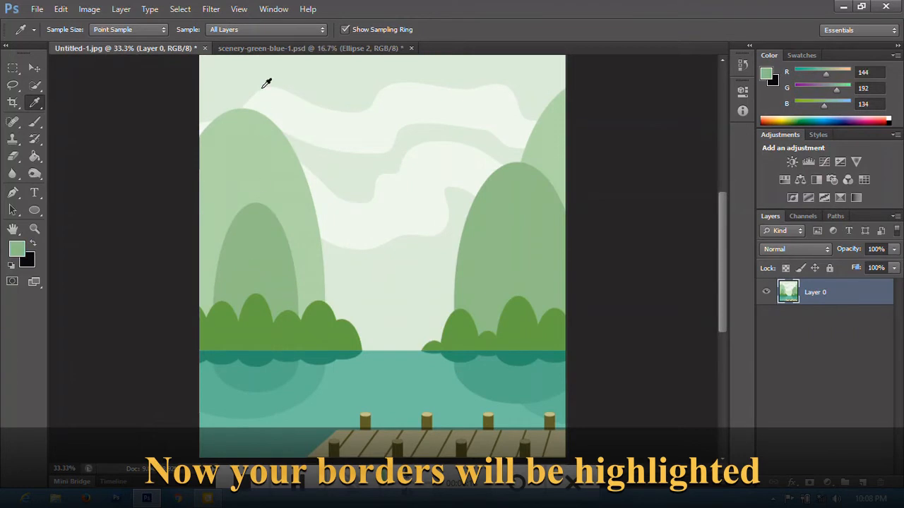
{"action": "left_click", "coordinate": [267, 49]}
{"action": "left_click", "coordinate": [34, 156]}
{"action": "left_click", "coordinate": [262, 288]}
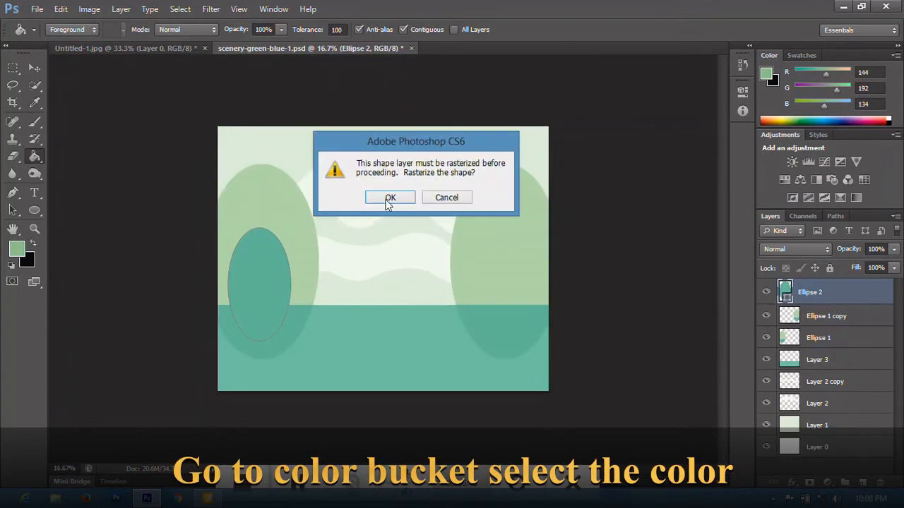
{"action": "left_click", "coordinate": [390, 197]}
{"action": "left_click", "coordinate": [252, 249]}
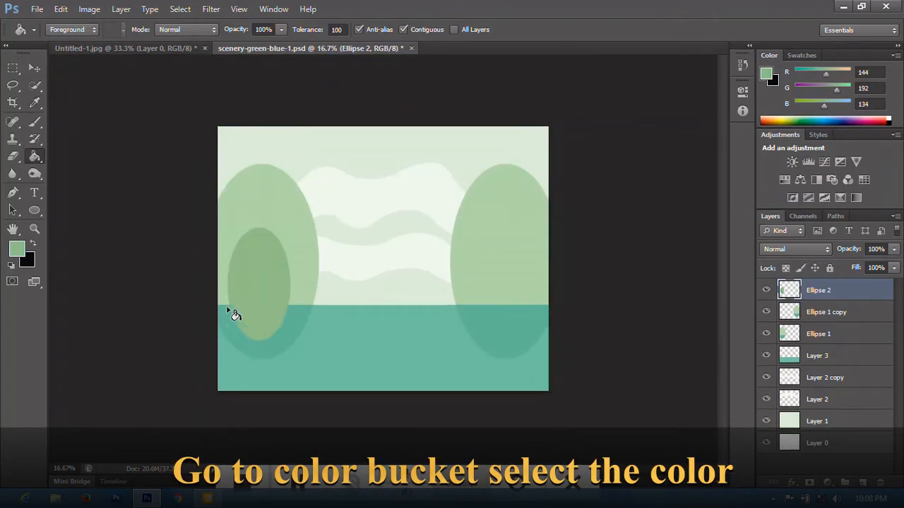
Step: Fill the inner hill's part below the waterline with the reflection teal (RGB 83, 172, 140) sampled from the reference, and clear the selection
{"action": "left_click", "coordinate": [13, 68]}
{"action": "left_click_drag", "start_coordinate": [226, 304], "coordinate": [324, 347]}
{"action": "left_click", "coordinate": [35, 102]}
{"action": "left_click", "coordinate": [149, 48]}
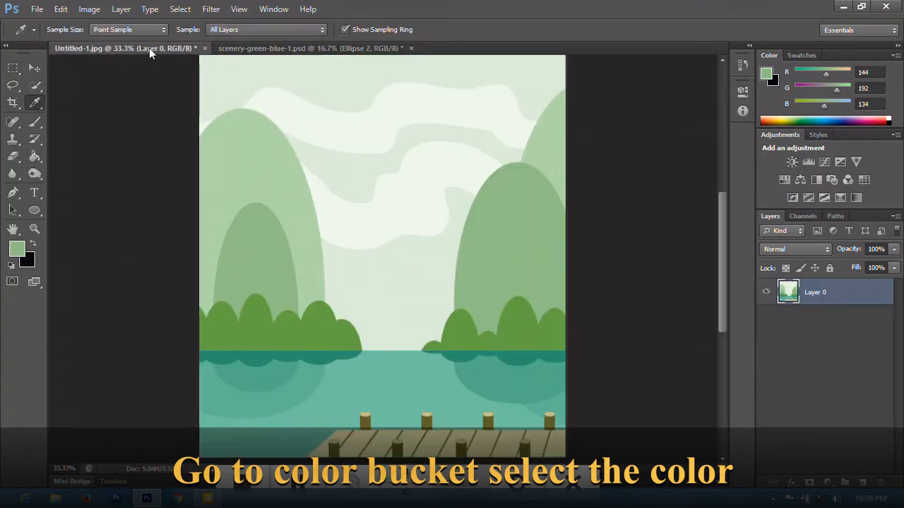
{"action": "left_click", "coordinate": [250, 379]}
{"action": "left_click", "coordinate": [248, 48]}
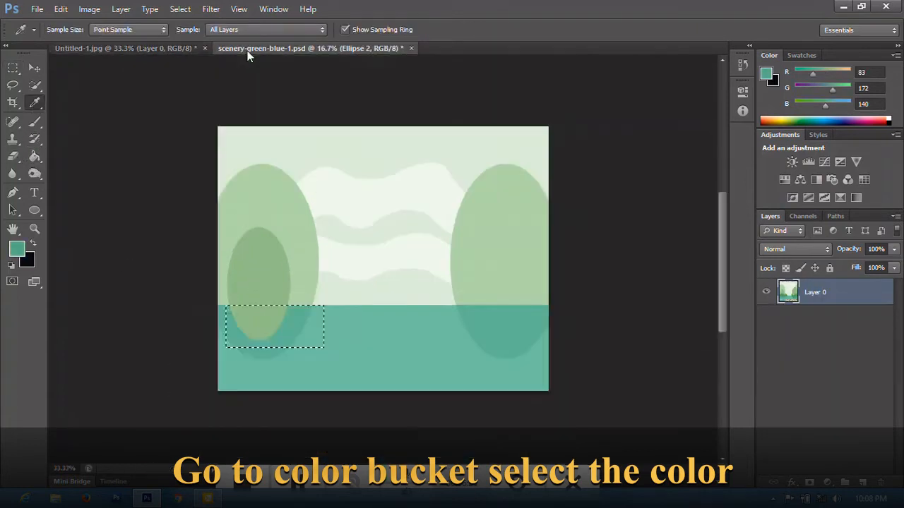
{"action": "left_click", "coordinate": [35, 157]}
{"action": "left_click", "coordinate": [258, 321]}
{"action": "key", "text": "ctrl+d"}
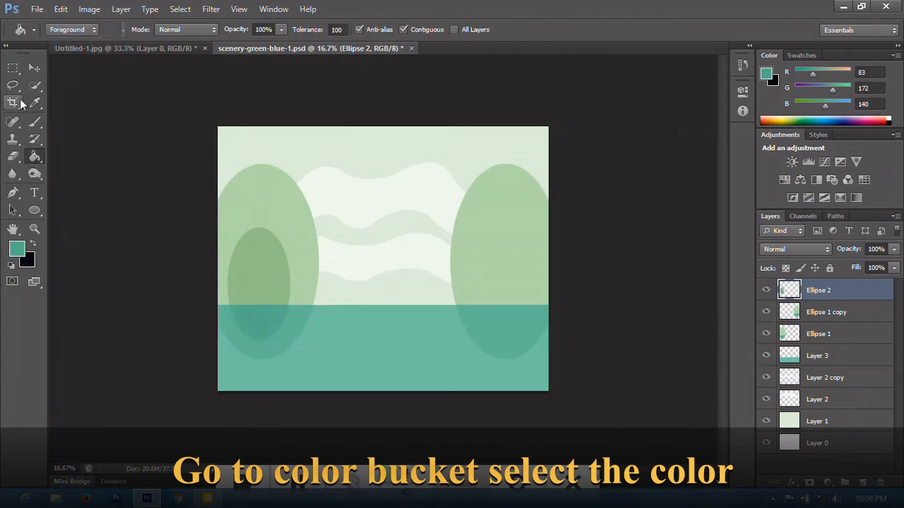
Step: Duplicate the inner hill layer and move the copy inside the right hill at the same height with Free Transform
{"action": "left_click", "coordinate": [35, 69]}
{"action": "key", "text": "ctrl+j"}
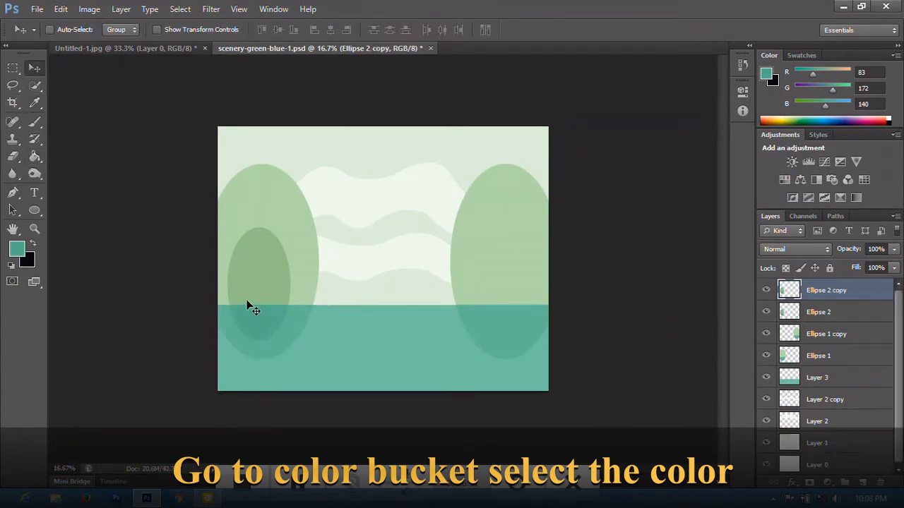
{"action": "key", "text": "ctrl+t"}
{"action": "left_click_drag", "start_coordinate": [249, 295], "coordinate": [509, 294]}
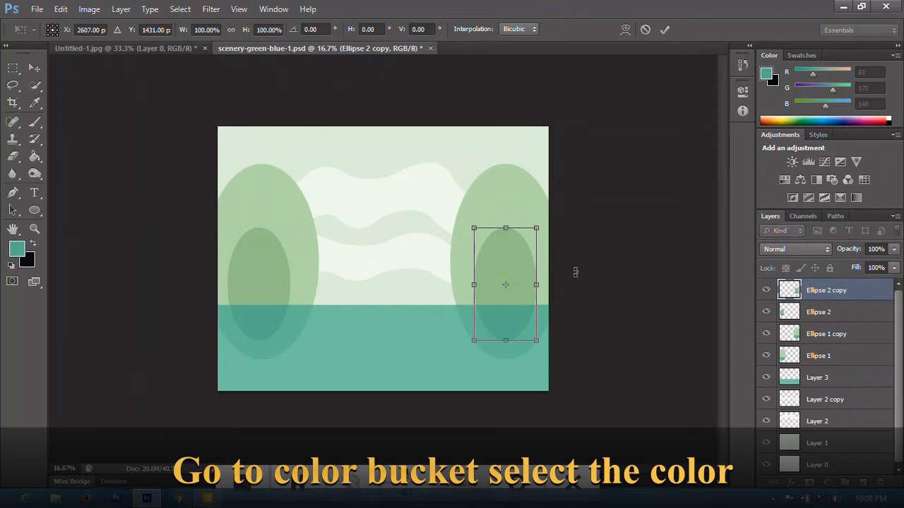
{"action": "key", "text": "Return"}
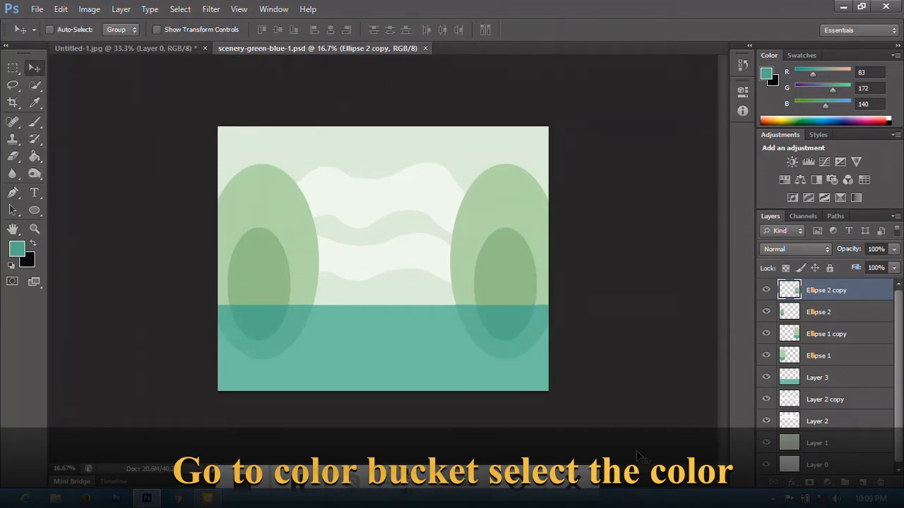
Step: On a new layer, outline a lobed bush with a closed Pen path along the left shore, including its shallow reflection below the waterline
{"action": "left_click", "coordinate": [862, 482]}
{"action": "key", "text": "p"}
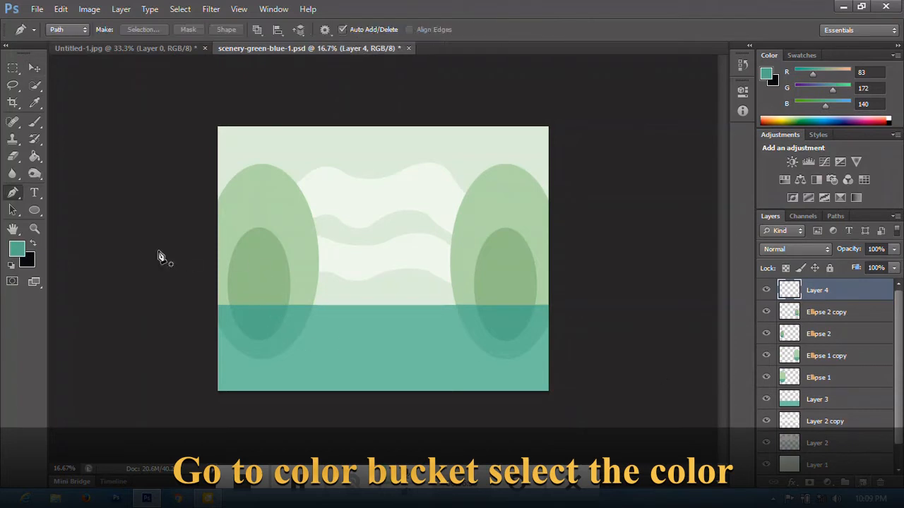
{"action": "left_click", "coordinate": [140, 49]}
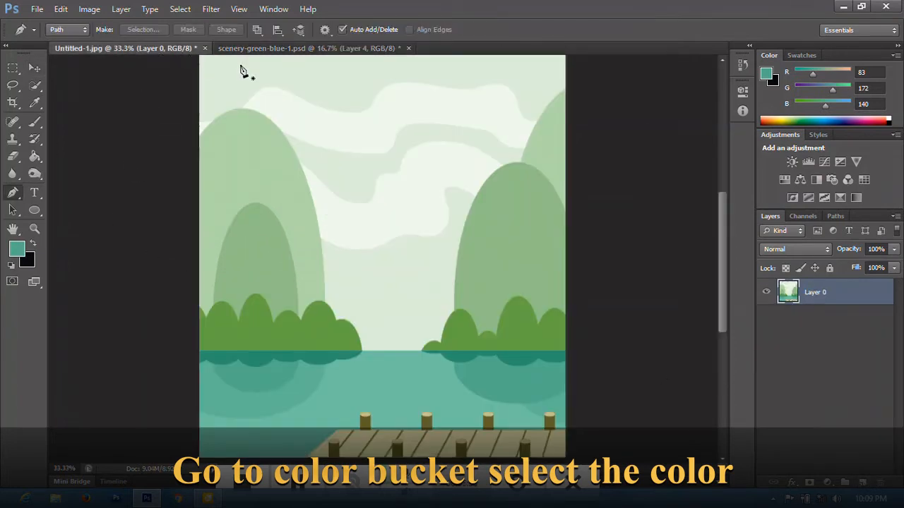
{"action": "left_click", "coordinate": [282, 48]}
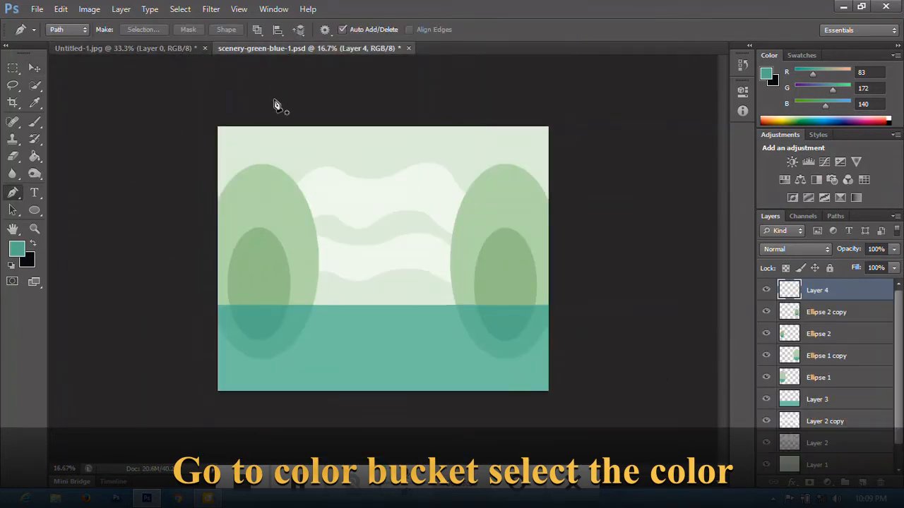
{"action": "left_click", "coordinate": [214, 305]}
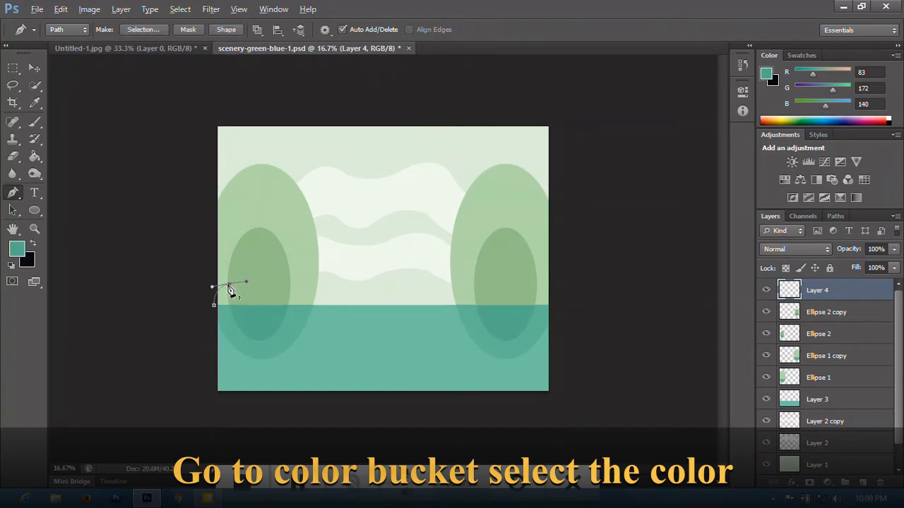
{"action": "left_click_drag", "start_coordinate": [295, 283], "coordinate": [349, 329]}
{"action": "left_click", "coordinate": [295, 283], "text": "alt"}
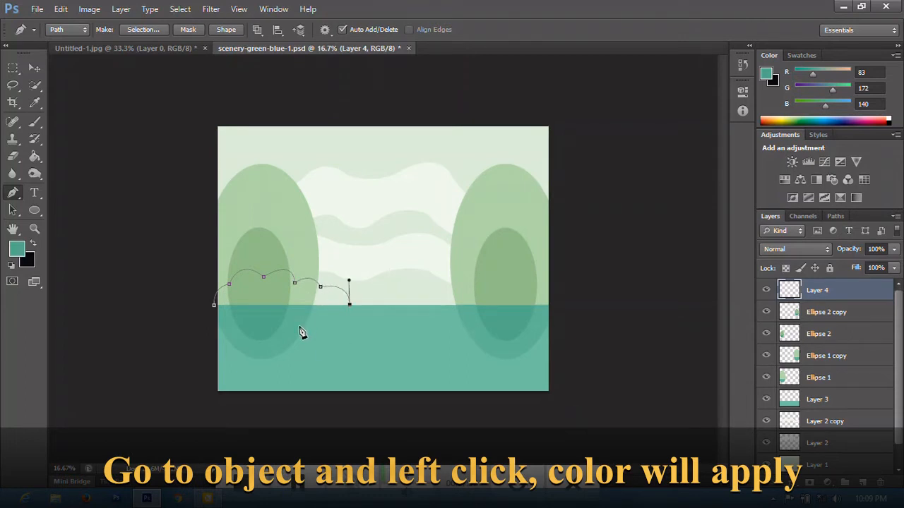
{"action": "left_click", "coordinate": [316, 314], "text": "alt"}
{"action": "left_click", "coordinate": [239, 312], "text": "alt"}
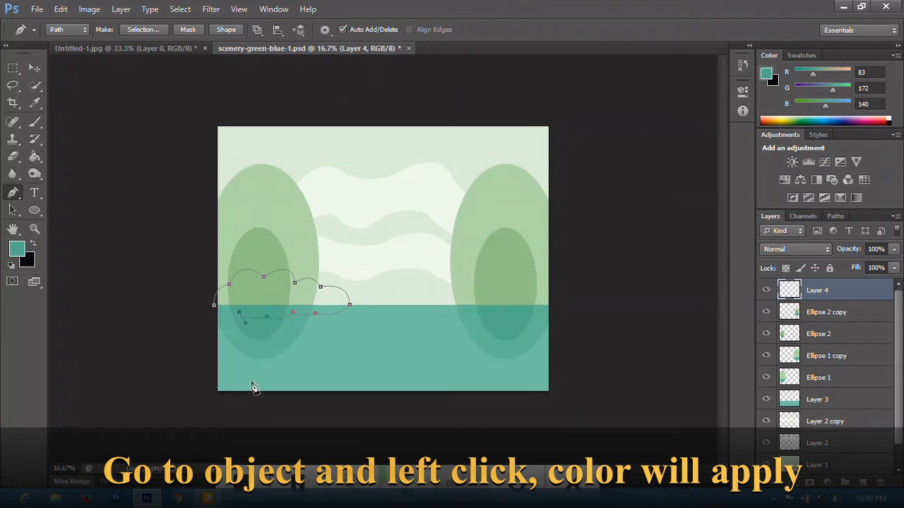
{"action": "left_click", "coordinate": [214, 305]}
Step: Convert the bush path to a selection and fill it with the green (RGB 100, 164, 67) sampled from the reference's bushes, then deselect
{"action": "right_click", "coordinate": [285, 288]}
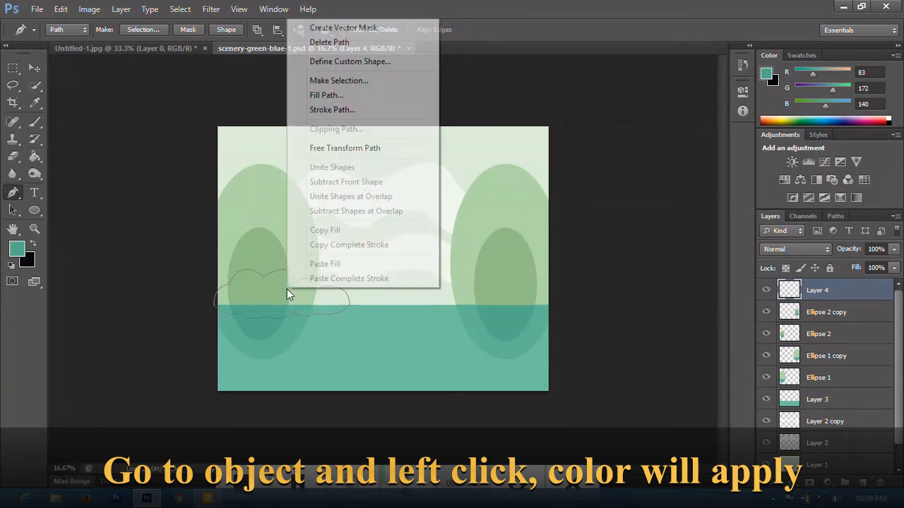
{"action": "left_click", "coordinate": [332, 80]}
{"action": "left_click", "coordinate": [510, 140]}
{"action": "left_click", "coordinate": [36, 103]}
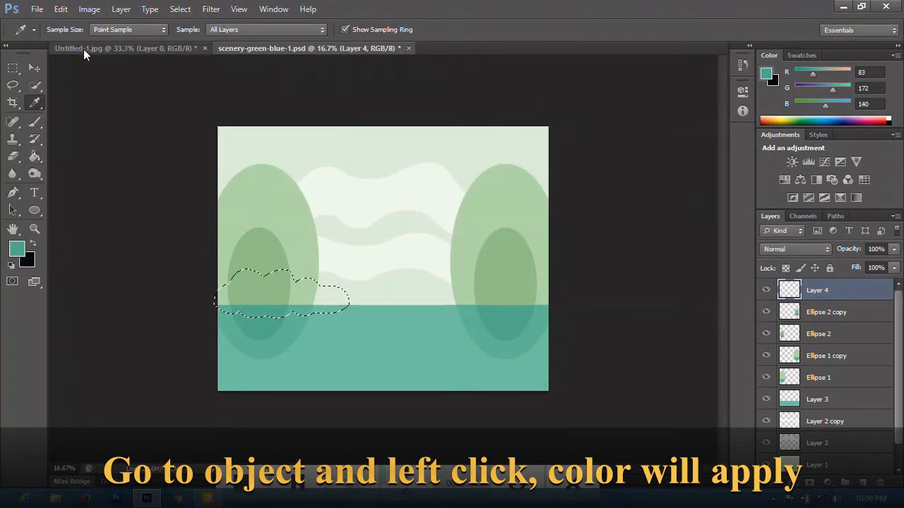
{"action": "left_click", "coordinate": [83, 49]}
{"action": "left_click", "coordinate": [238, 326]}
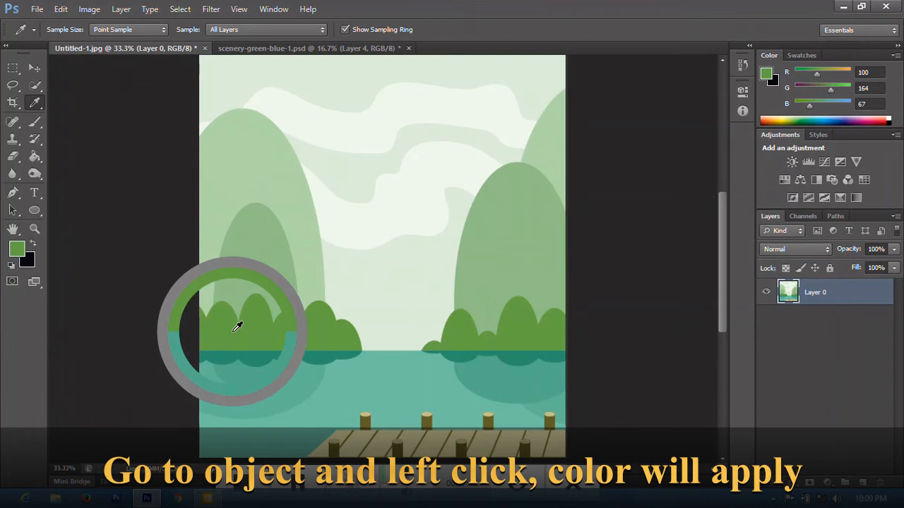
{"action": "left_click", "coordinate": [248, 48]}
{"action": "left_click", "coordinate": [35, 156]}
{"action": "left_click", "coordinate": [257, 315]}
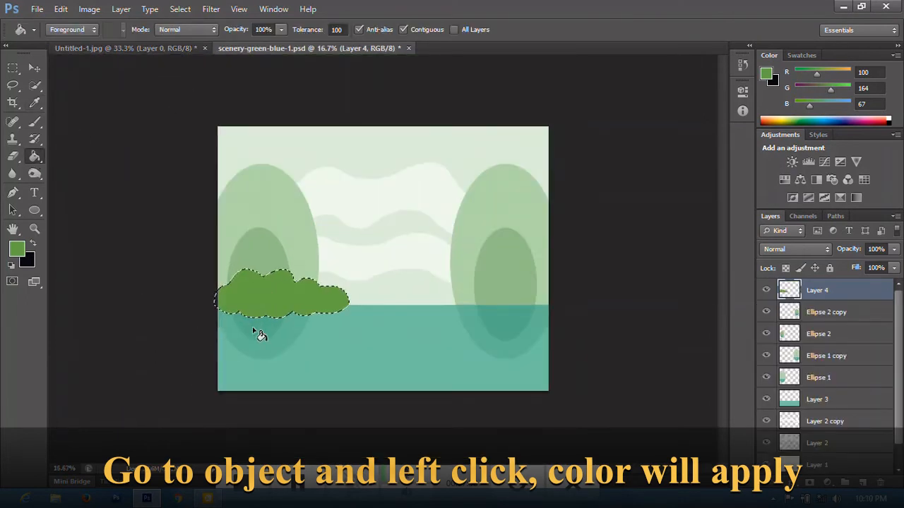
{"action": "key", "text": "ctrl+d"}
Step: Fill the bush's part below the waterline with the dark teal (RGB 41, 145, 110) sampled from the reference, and clear the selection
{"action": "key", "text": "m"}
{"action": "left_click_drag", "start_coordinate": [199, 304], "coordinate": [368, 346]}
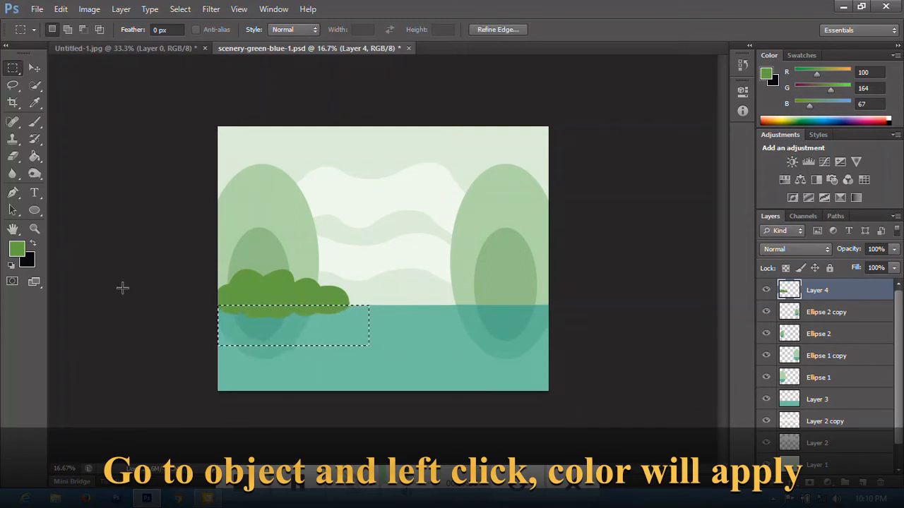
{"action": "left_click", "coordinate": [36, 103]}
{"action": "left_click", "coordinate": [78, 48]}
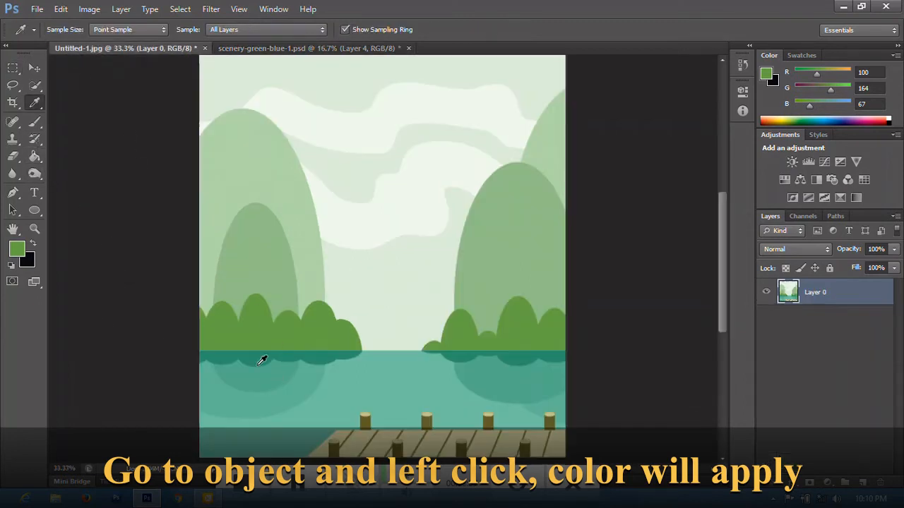
{"action": "left_click", "coordinate": [261, 355]}
{"action": "left_click", "coordinate": [240, 49]}
{"action": "left_click", "coordinate": [35, 156]}
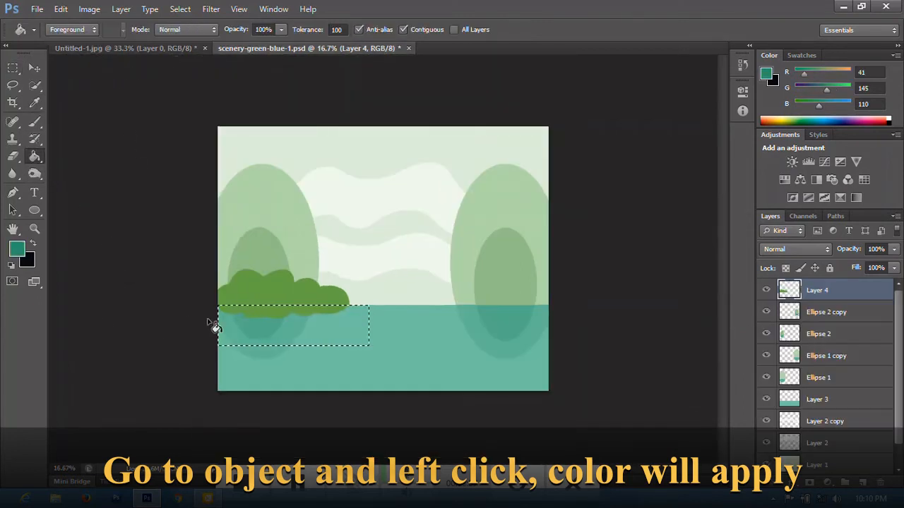
{"action": "left_click", "coordinate": [253, 313]}
{"action": "key", "text": "ctrl+d"}
Step: Duplicate the bush layer, mirror the copy horizontally to about -94% width, and place it across the canvas's right edge on the waterline
{"action": "left_click", "coordinate": [35, 68]}
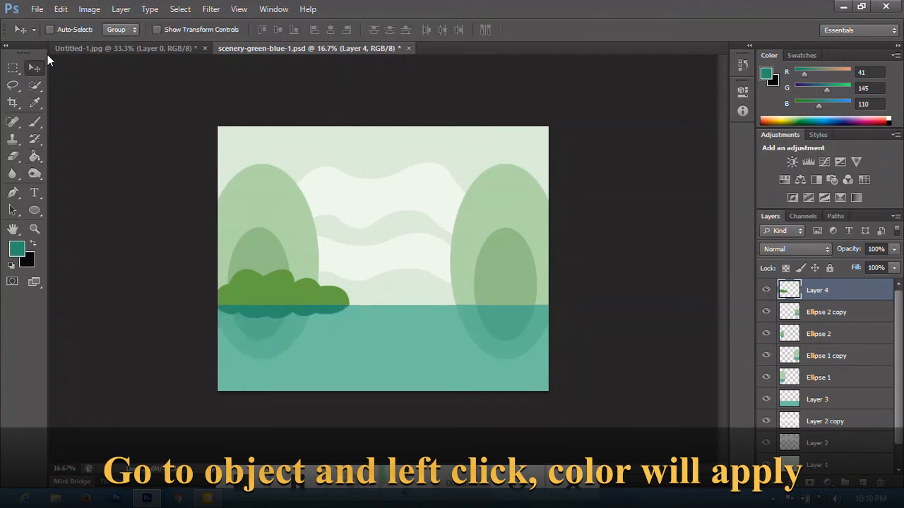
{"action": "key", "text": "ctrl+j"}
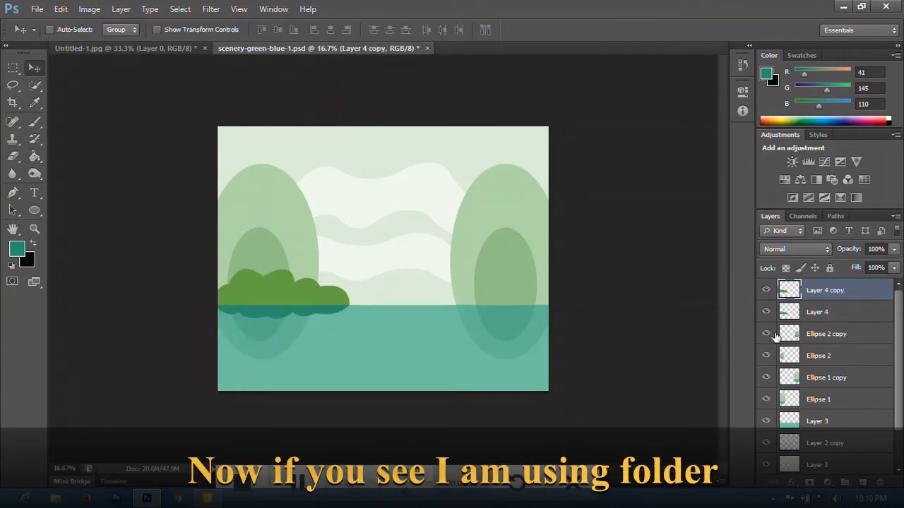
{"action": "key", "text": "ctrl+t"}
{"action": "left_click_drag", "start_coordinate": [216, 294], "coordinate": [539, 302]}
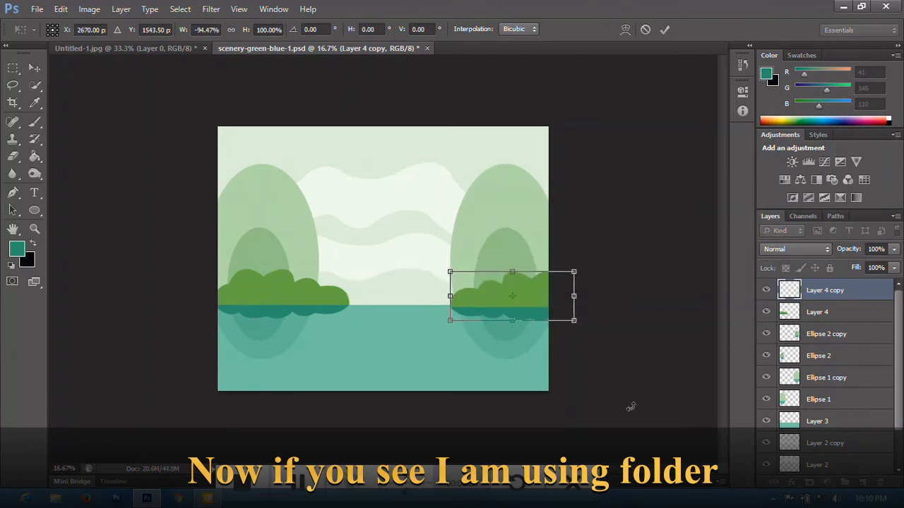
{"action": "key", "text": "Return"}
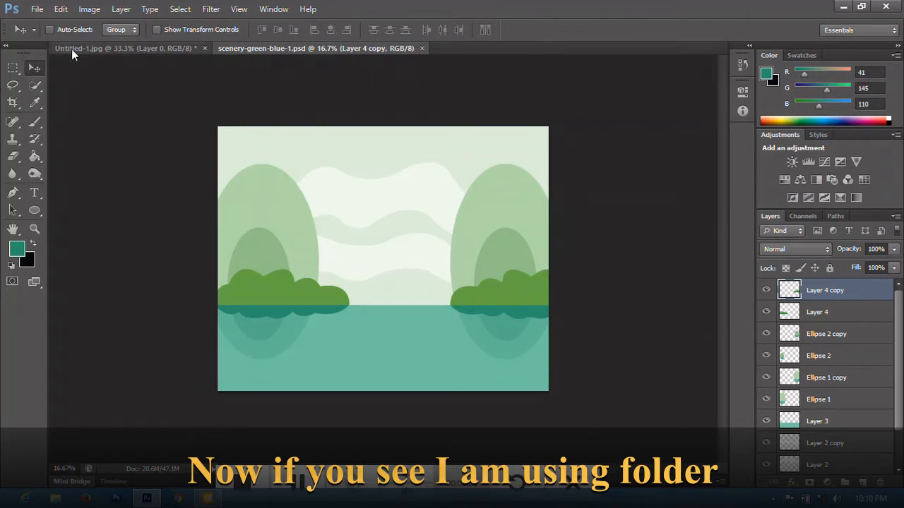
Step: Draw a rectangle about 1956 by 594 px for the dock over the lower right of the lake, extending past the canvas edges
{"action": "left_click", "coordinate": [12, 193]}
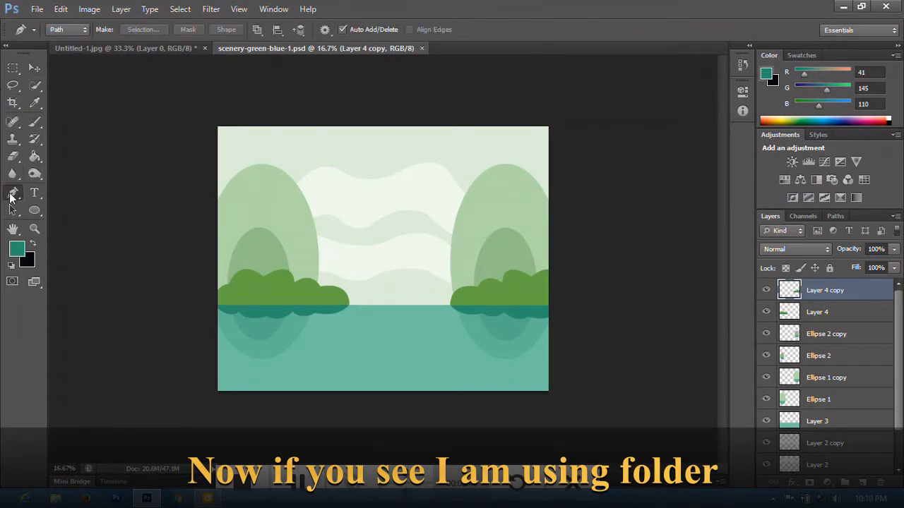
{"action": "left_click", "coordinate": [863, 484]}
{"action": "left_click", "coordinate": [187, 48]}
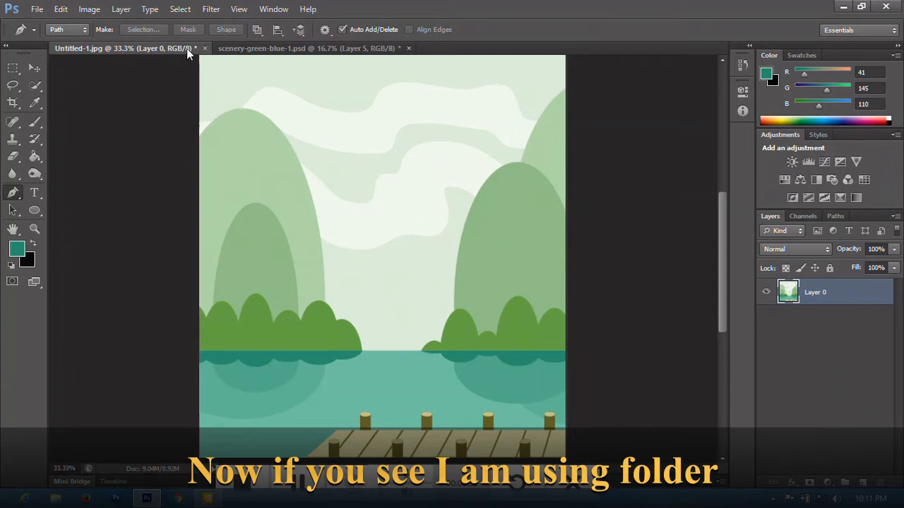
{"action": "left_click", "coordinate": [223, 47]}
{"action": "key", "text": "r"}
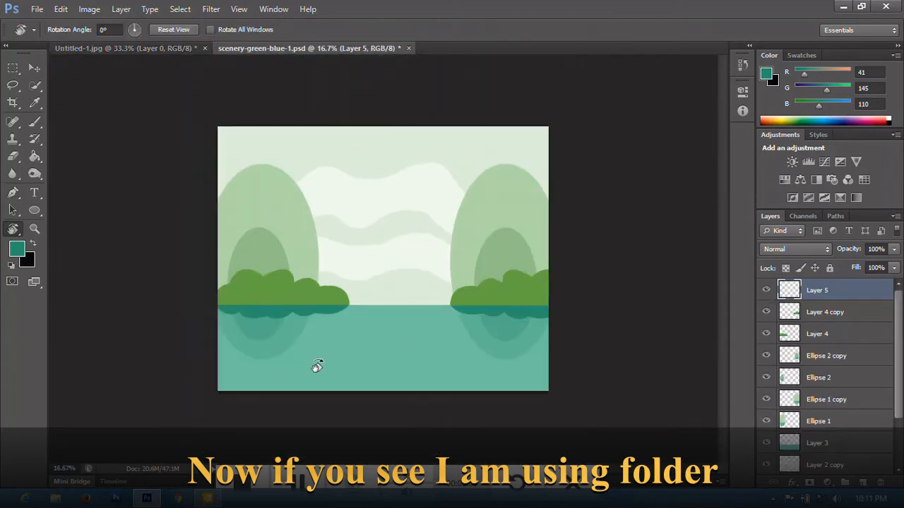
{"action": "left_click", "coordinate": [35, 209]}
{"action": "right_click", "coordinate": [42, 216]}
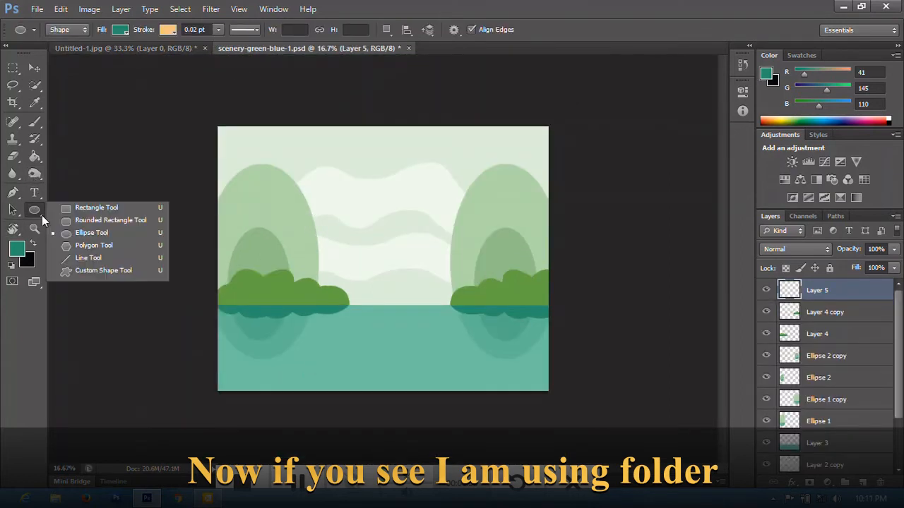
{"action": "left_click", "coordinate": [62, 209]}
{"action": "left_click_drag", "start_coordinate": [358, 347], "coordinate": [574, 411]}
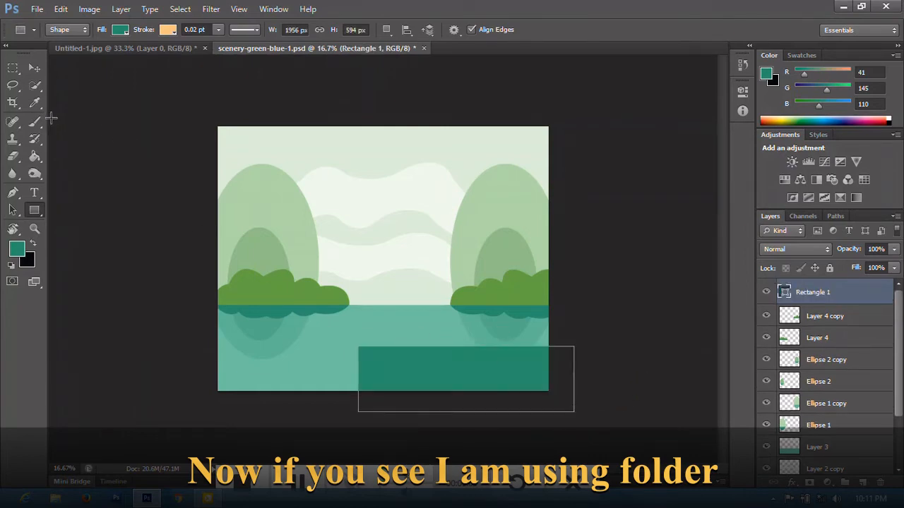
Step: Rasterize the dock rectangle and fill it with the beige (RGB 225, 225, 171) sampled from the reference's dock
{"action": "left_click", "coordinate": [35, 102]}
{"action": "left_click", "coordinate": [78, 48]}
{"action": "left_click", "coordinate": [382, 445]}
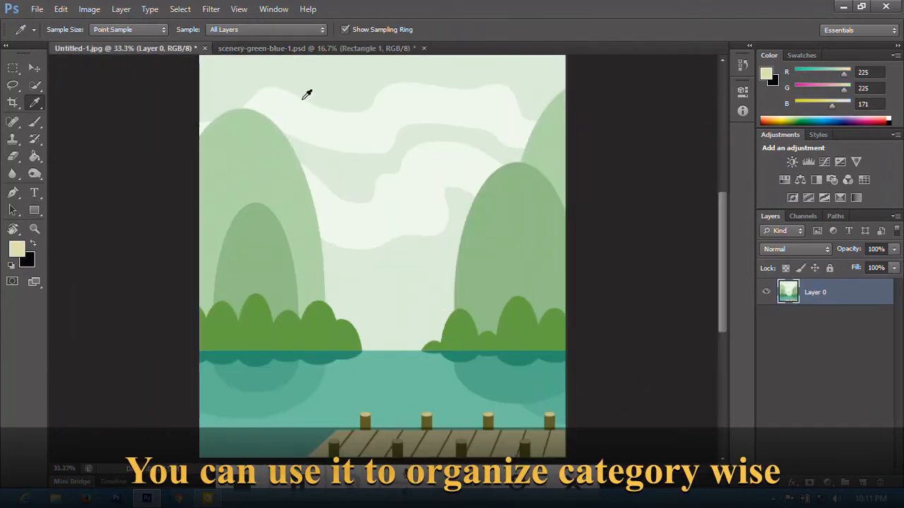
{"action": "left_click", "coordinate": [314, 48]}
{"action": "key", "text": "g"}
{"action": "right_click", "coordinate": [456, 365]}
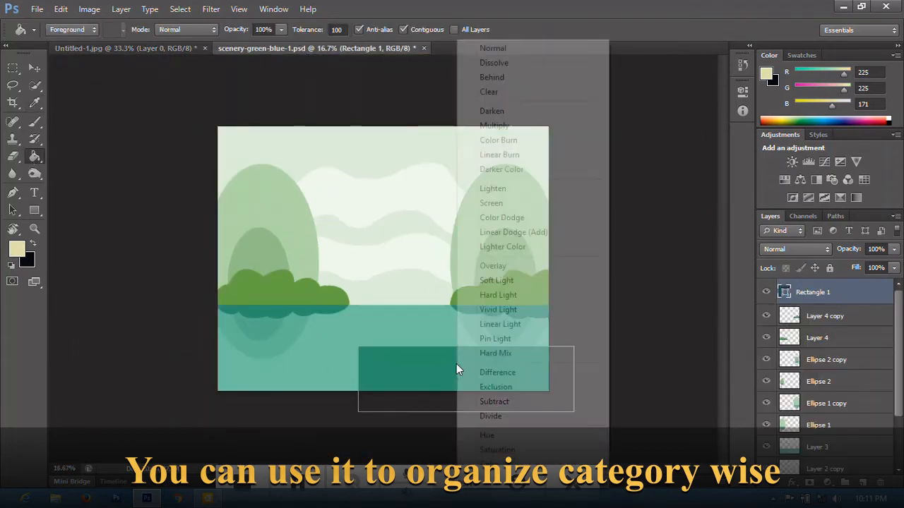
{"action": "left_click", "coordinate": [431, 363]}
{"action": "left_click", "coordinate": [431, 363]}
{"action": "left_click", "coordinate": [392, 198]}
{"action": "left_click", "coordinate": [401, 371]}
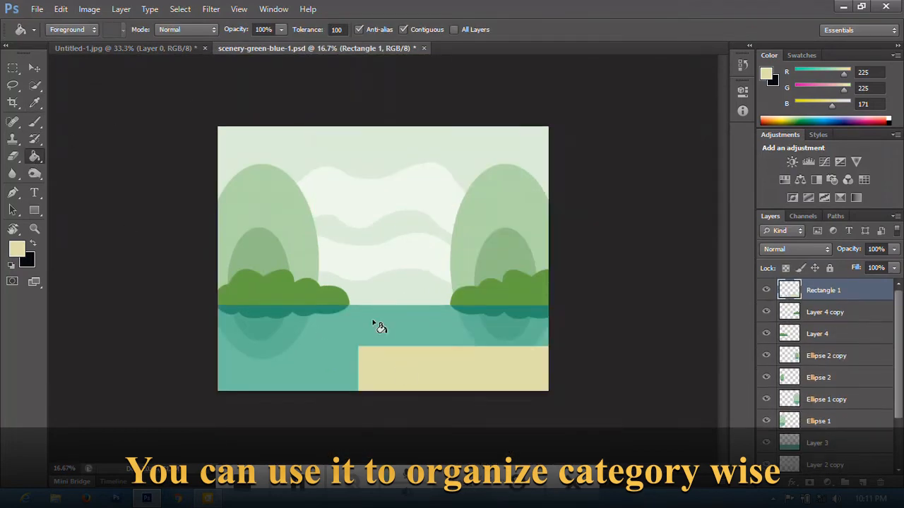
Step: Distort the dock rectangle into a perspective shape, with its near edge wider than its far edge and an overall width of about 131%
{"action": "key", "text": "ctrl+t"}
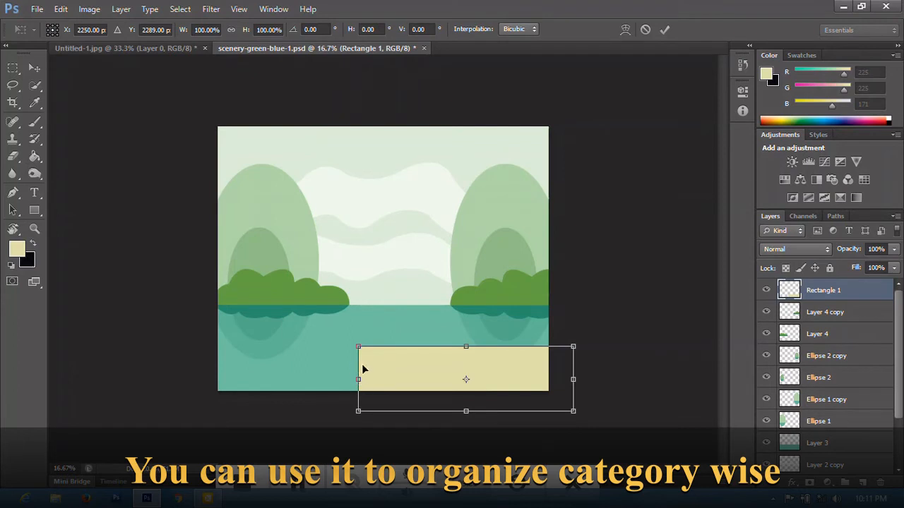
{"action": "mouse_move", "coordinate": [357, 411]}
{"action": "left_mouse_down"}
{"action": "mouse_move", "coordinate": [342, 410]}
{"action": "mouse_move", "coordinate": [358, 411]}
{"action": "left_mouse_up"}
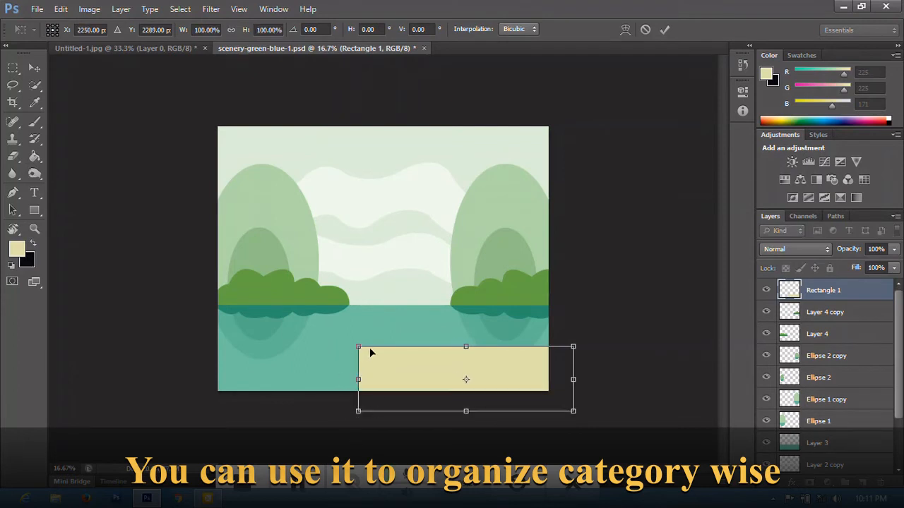
{"action": "right_click", "coordinate": [502, 369]}
{"action": "left_click", "coordinate": [521, 218]}
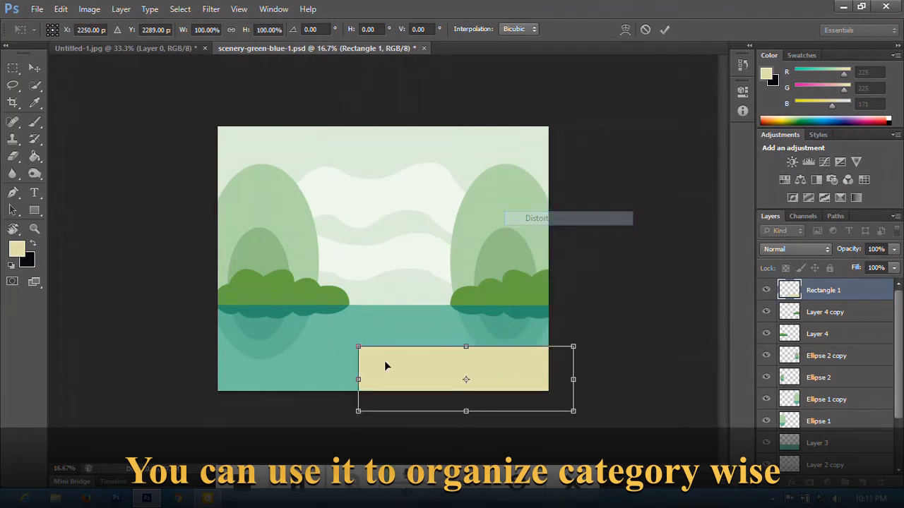
{"action": "left_click_drag", "start_coordinate": [358, 401], "coordinate": [346, 403]}
{"action": "right_click", "coordinate": [395, 379]}
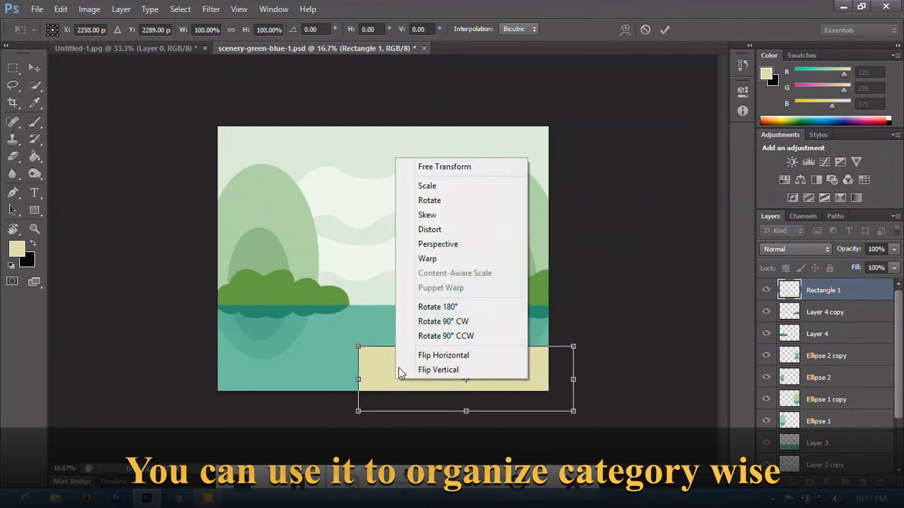
{"action": "left_click", "coordinate": [433, 246]}
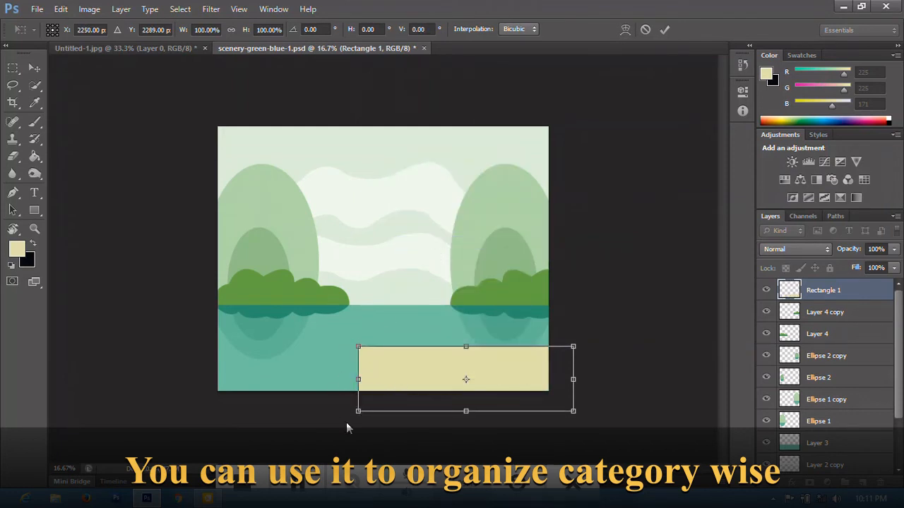
{"action": "left_click_drag", "start_coordinate": [357, 415], "coordinate": [325, 408]}
{"action": "mouse_move", "coordinate": [466, 416]}
{"action": "left_mouse_down"}
{"action": "mouse_move", "coordinate": [428, 430]}
{"action": "mouse_move", "coordinate": [445, 438]}
{"action": "left_mouse_up"}
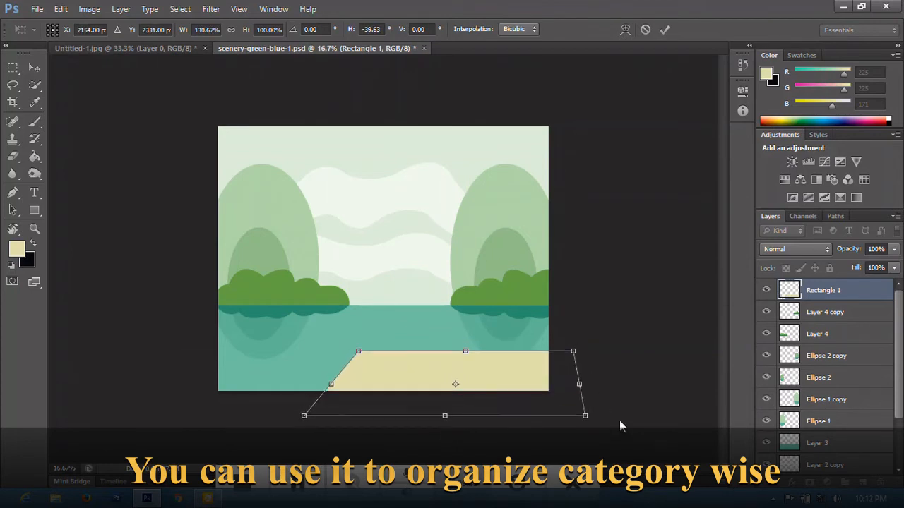
{"action": "key", "text": "Return"}
{"action": "key", "text": "g"}
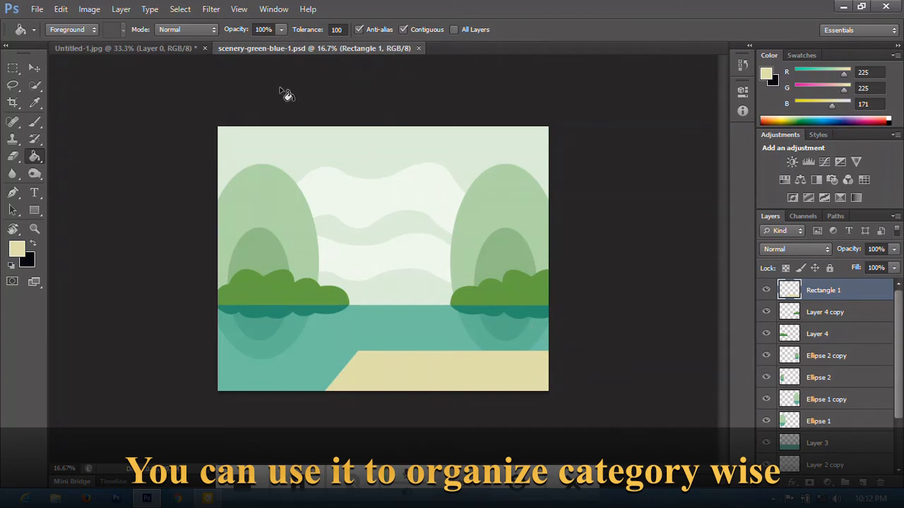
Step: On a new layer, select a thin vertical strip spanning the dock's height, just inside the left end of its far edge
{"action": "left_click", "coordinate": [178, 49]}
{"action": "left_click", "coordinate": [269, 48]}
{"action": "left_click", "coordinate": [13, 67]}
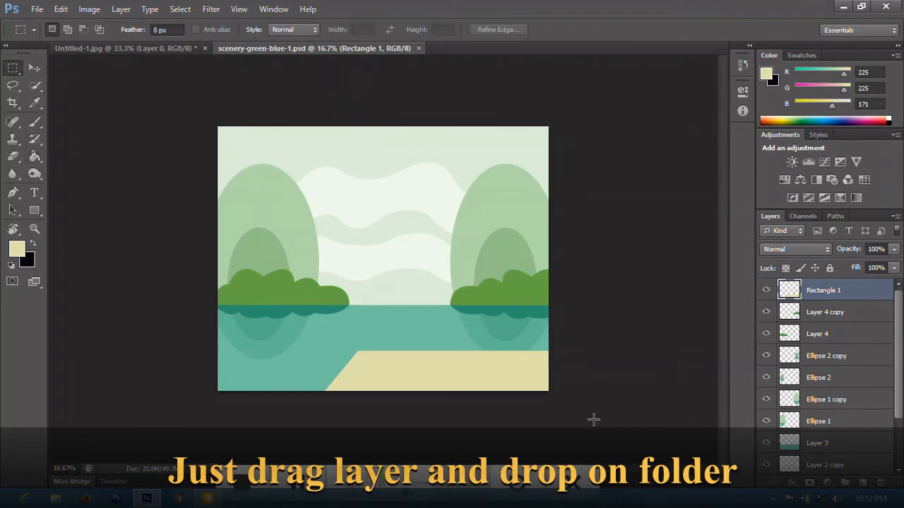
{"action": "left_click", "coordinate": [862, 485]}
{"action": "left_click_drag", "start_coordinate": [370, 350], "coordinate": [376, 419]}
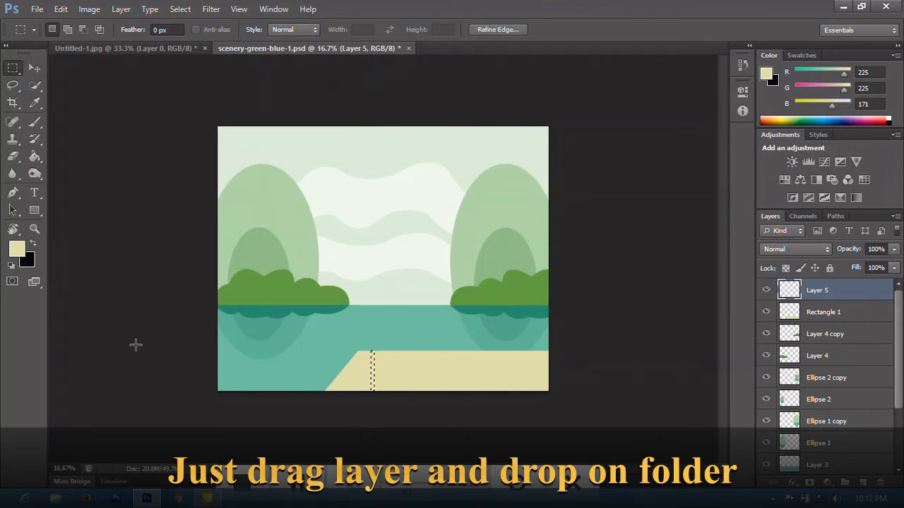
Step: Fill the strip with the olive (RGB 147, 148, 72) sampled from the reference's dock
{"action": "left_click", "coordinate": [35, 102]}
{"action": "left_click", "coordinate": [123, 48]}
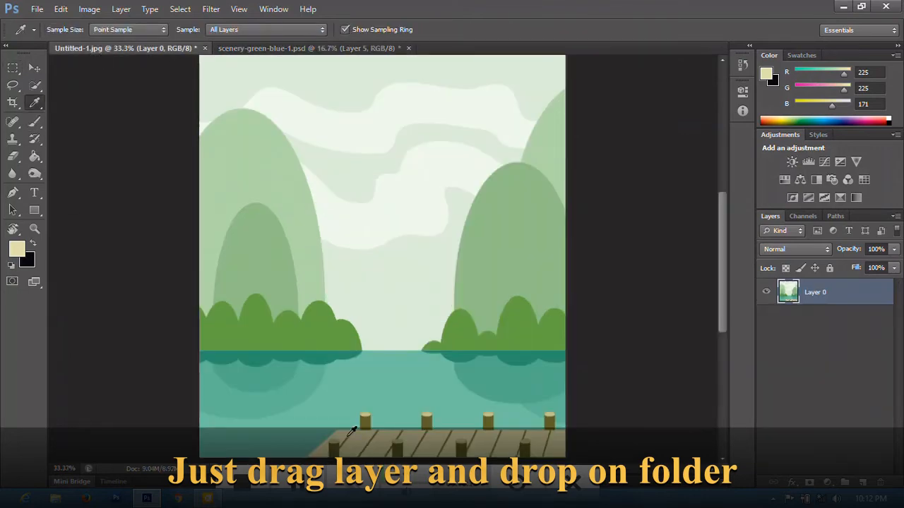
{"action": "left_click", "coordinate": [353, 431]}
{"action": "left_click", "coordinate": [307, 48]}
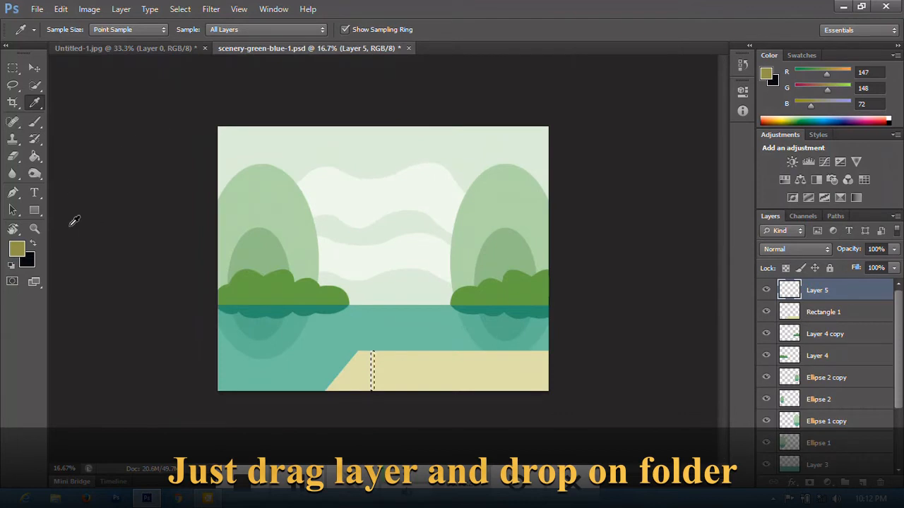
{"action": "key", "text": "g"}
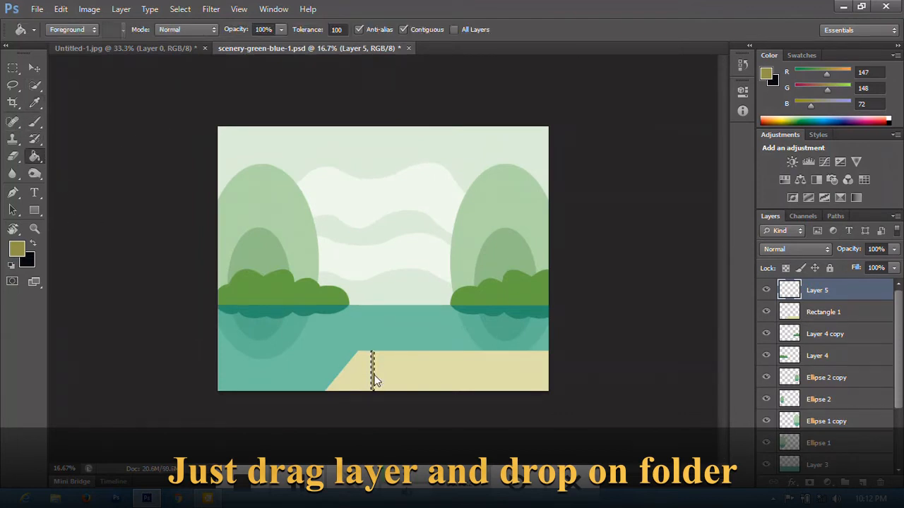
Step: Rotate the olive strip about 31.5° and scale it to about 73% width and 114% height so it spans the dock diagonally
{"action": "key", "text": "ctrl+t"}
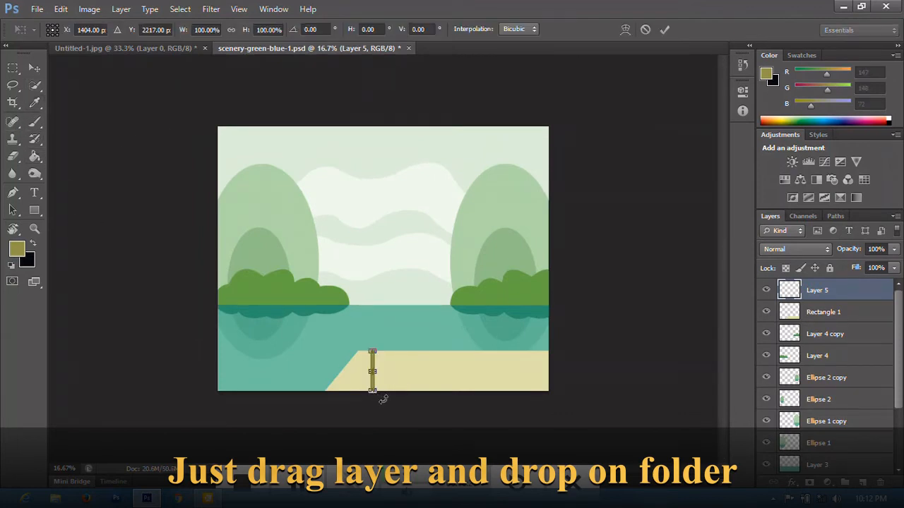
{"action": "left_click_drag", "start_coordinate": [384, 397], "coordinate": [385, 204]}
{"action": "key", "text": "ctrl+plus"}
{"action": "key", "text": "ctrl+plus"}
{"action": "left_click_drag", "start_coordinate": [374, 312], "coordinate": [366, 326]}
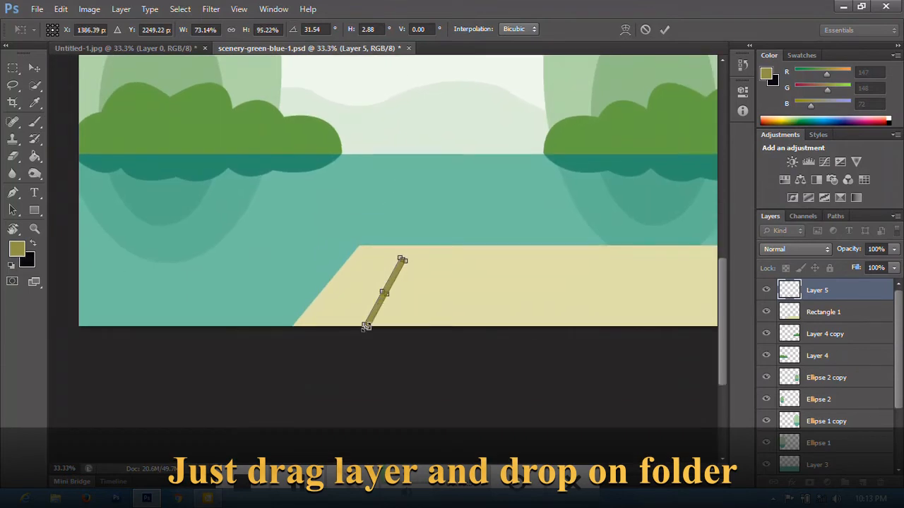
{"action": "left_click_drag", "start_coordinate": [402, 260], "coordinate": [411, 247]}
{"action": "scroll", "coordinate": [408, 250], "scroll_direction": "up", "scroll_amount": 1}
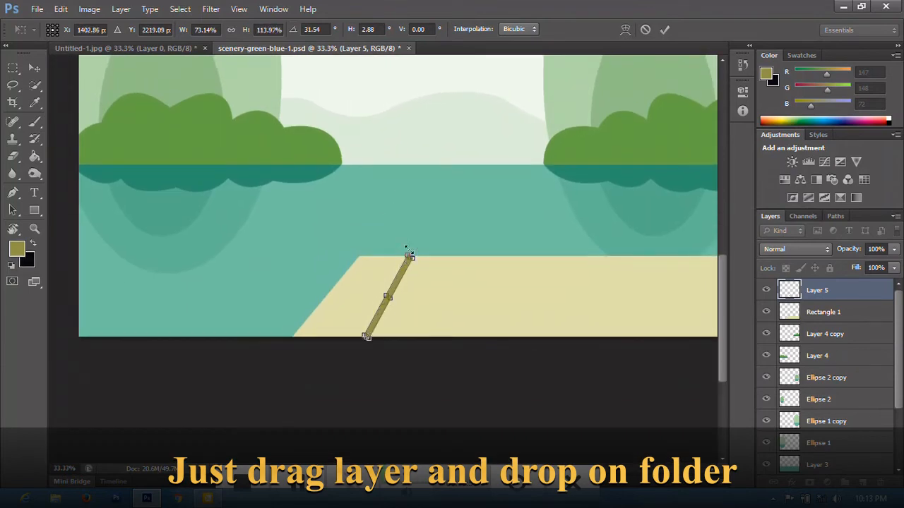
{"action": "key", "text": "Return"}
{"action": "key", "text": "ctrl+minus"}
{"action": "key", "text": "ctrl+minus"}
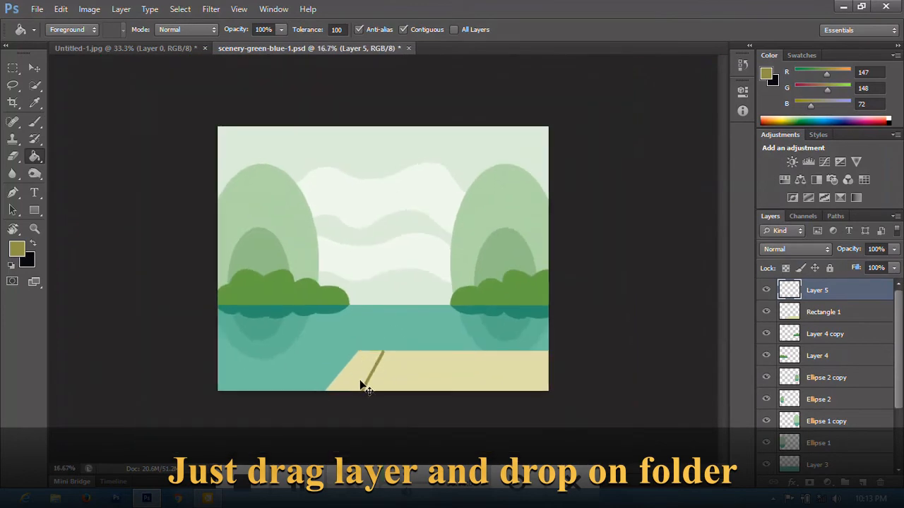
Step: Rotate the plank line about 4.5° further clockwise to follow the dock's slanted end more closely
{"action": "key", "text": "ctrl+plus"}
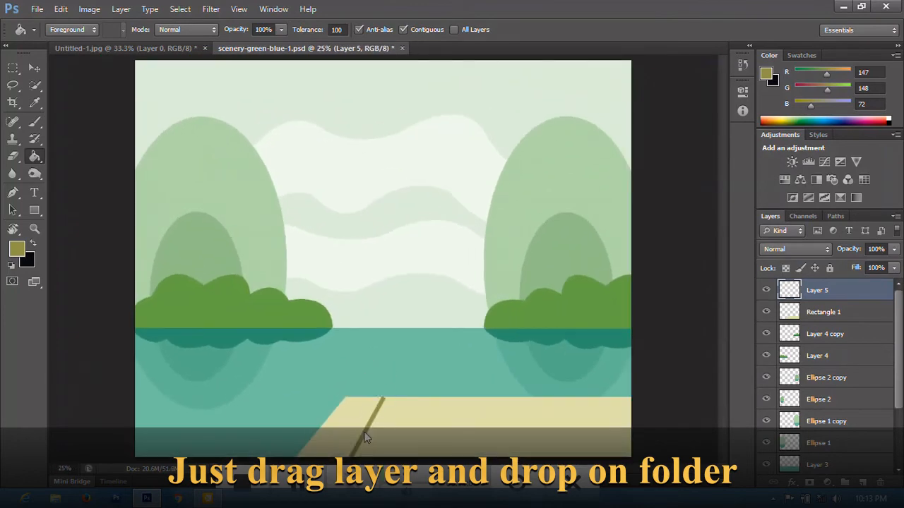
{"action": "key", "text": "ctrl+t"}
{"action": "left_click_drag", "start_coordinate": [388, 380], "coordinate": [390, 381]}
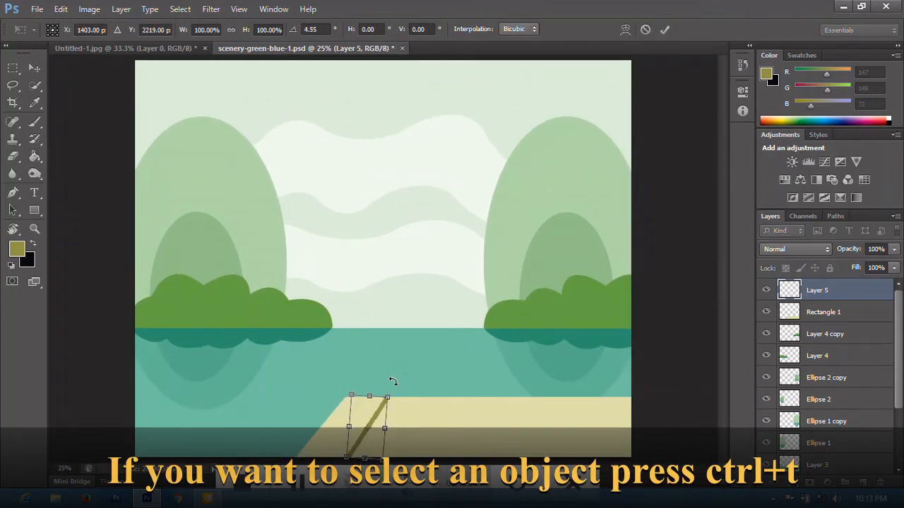
{"action": "key", "text": "Return"}
Step: Warp the plank line by pulling its upper and lower ends slightly past the dock's far and near edges
{"action": "left_click", "coordinate": [35, 68]}
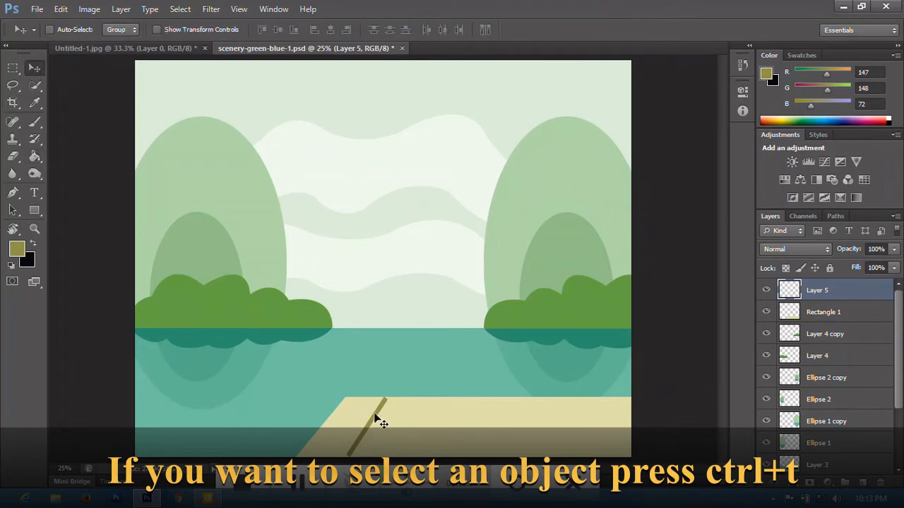
{"action": "key", "text": "ctrl+t"}
{"action": "scroll", "coordinate": [373, 411], "scroll_direction": "up", "scroll_amount": 2}
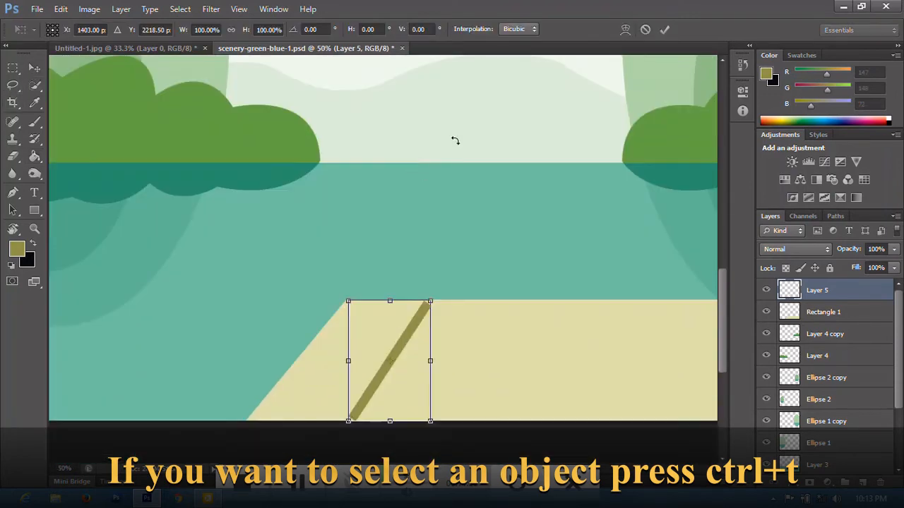
{"action": "left_click", "coordinate": [625, 32]}
{"action": "left_click_drag", "start_coordinate": [434, 304], "coordinate": [436, 292]}
{"action": "left_click_drag", "start_coordinate": [348, 423], "coordinate": [343, 431]}
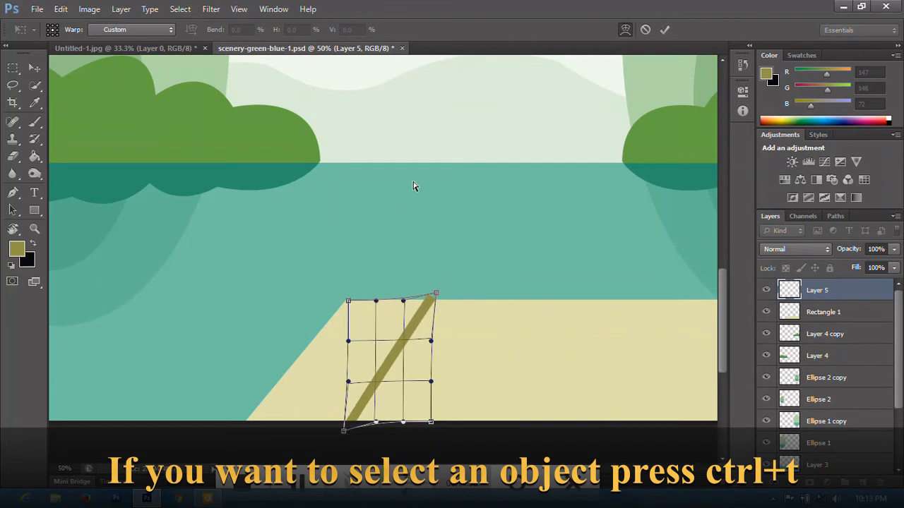
{"action": "left_click", "coordinate": [663, 28]}
Step: Erase the tip of the plank line that sticks out above the dock's far edge
{"action": "key", "text": "e"}
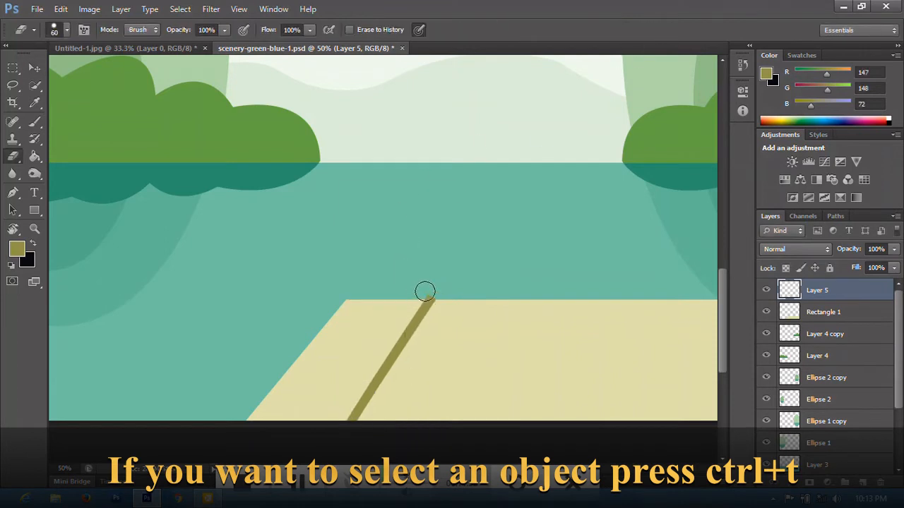
{"action": "left_click_drag", "start_coordinate": [425, 290], "coordinate": [436, 291]}
{"action": "key", "text": "ctrl+z"}
Step: Duplicate the plank line and place the copy one plank width to its right on the dock
{"action": "left_click", "coordinate": [34, 68]}
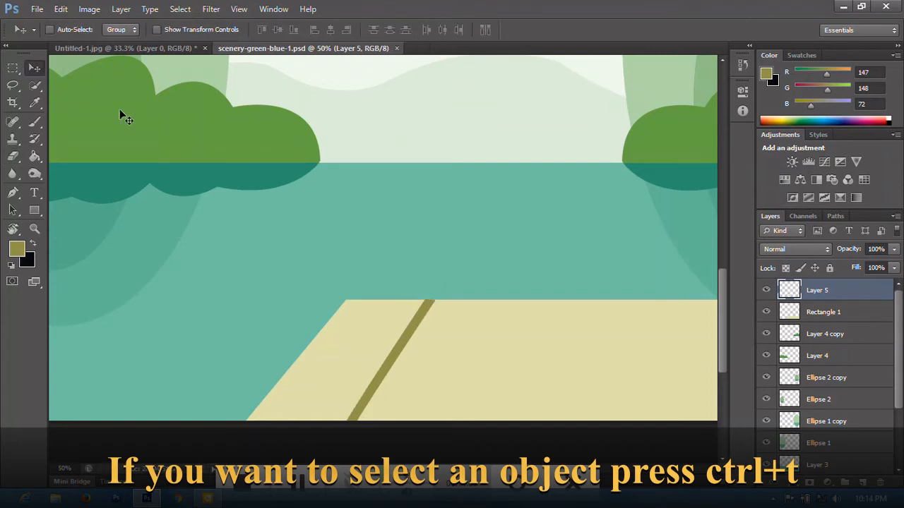
{"action": "key", "text": "ctrl+minus"}
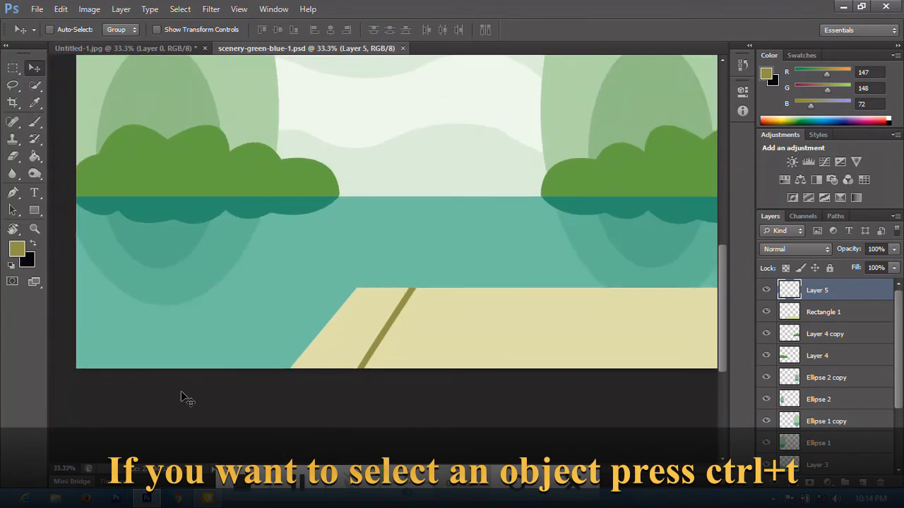
{"action": "left_click_drag", "start_coordinate": [385, 332], "coordinate": [437, 330]}
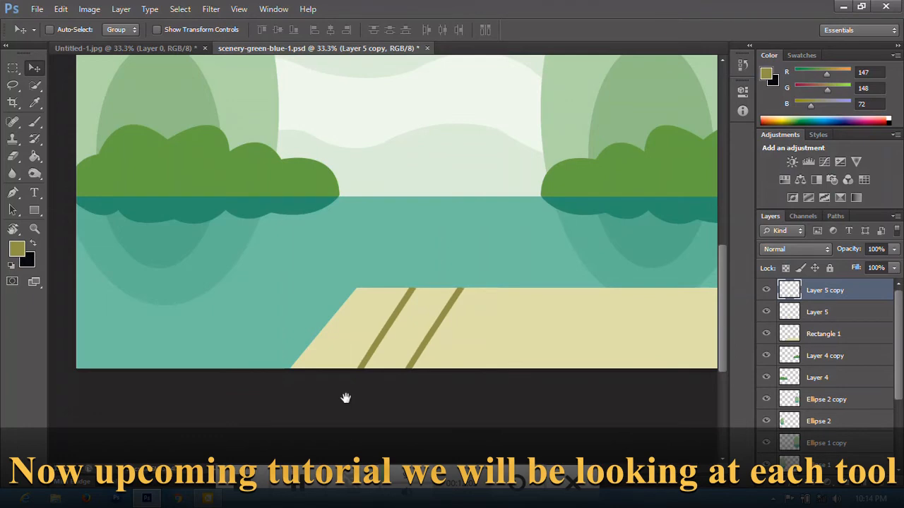
Step: Add two more copies of the plank line to the right, spaced evenly with the first two
{"action": "left_click_drag", "start_coordinate": [345, 399], "coordinate": [228, 408]}
{"action": "left_click_drag", "start_coordinate": [300, 346], "coordinate": [399, 358]}
{"action": "key", "text": "Right"}
{"action": "key", "text": "Right"}
{"action": "key", "text": "Right"}
{"action": "key", "text": "Right"}
{"action": "key", "text": "Right"}
{"action": "key", "text": "Right"}
{"action": "key", "text": "Right"}
{"action": "key", "text": "Right"}
{"action": "key", "text": "Right"}
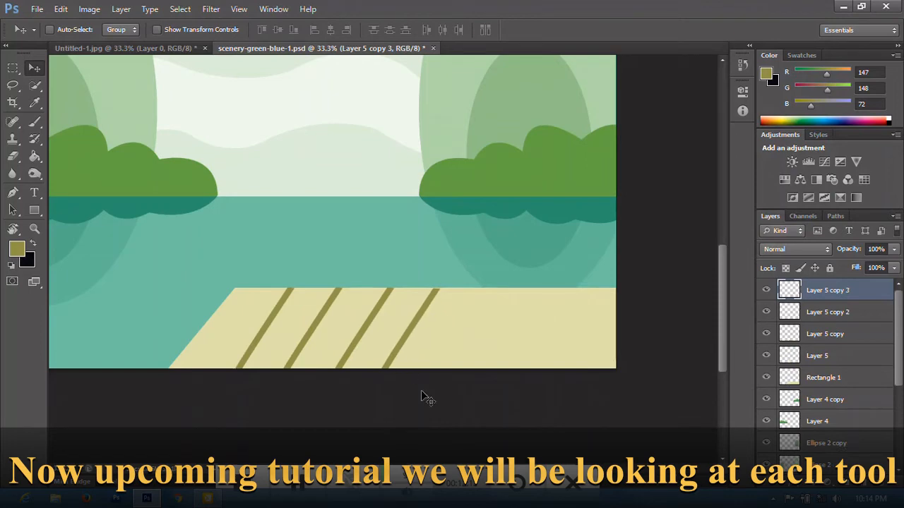
Step: Duplicate the fourth plank line and shift the copy right by one plank width to form the fifth line
{"action": "key", "text": "ctrl+j"}
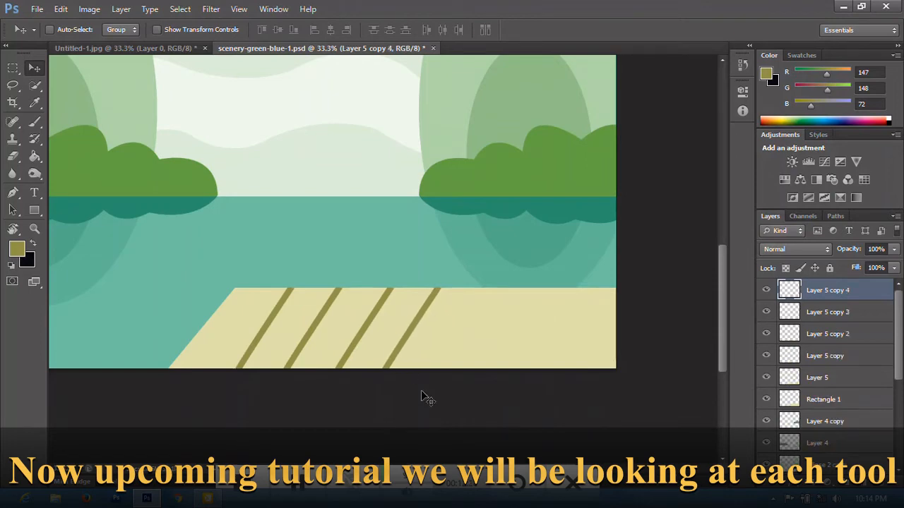
{"action": "key", "text": "shift+Right"}
{"action": "key", "text": "shift+Right"}
{"action": "key", "text": "shift+Right"}
{"action": "key", "text": "shift+Right"}
{"action": "key", "text": "shift+Right"}
{"action": "key", "text": "shift+Right"}
{"action": "key", "text": "shift+Right"}
{"action": "key", "text": "shift+Right"}
{"action": "key", "text": "shift+Right"}
{"action": "key", "text": "shift+Right"}
{"action": "key", "text": "shift+Right"}
{"action": "key", "text": "shift+Right"}
{"action": "key", "text": "shift+Right"}
{"action": "key", "text": "shift+Right"}
{"action": "key", "text": "shift+Right"}
{"action": "key", "text": "shift+Right"}
{"action": "key", "text": "shift+Right"}
{"action": "key", "text": "shift+Right"}
{"action": "key", "text": "shift+Right"}
{"action": "key", "text": "shift+Right"}
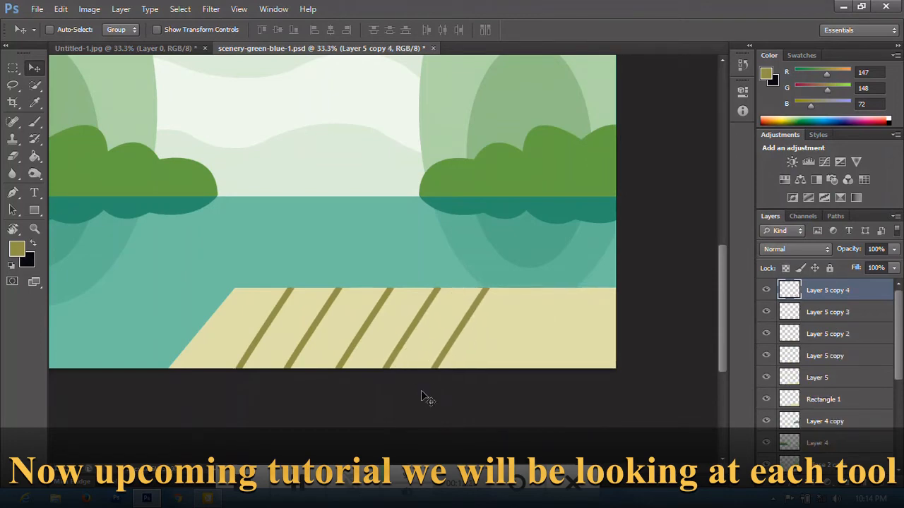
Step: Duplicate the fifth plank line and move the copy one plank width right as the sixth line
{"action": "key", "text": "ctrl+j"}
{"action": "key", "text": "shift+Right"}
{"action": "key", "text": "shift+Right"}
{"action": "key", "text": "shift+Right"}
{"action": "key", "text": "shift+Right"}
{"action": "key", "text": "shift+Right"}
{"action": "key", "text": "shift+Right"}
{"action": "key", "text": "shift+Right"}
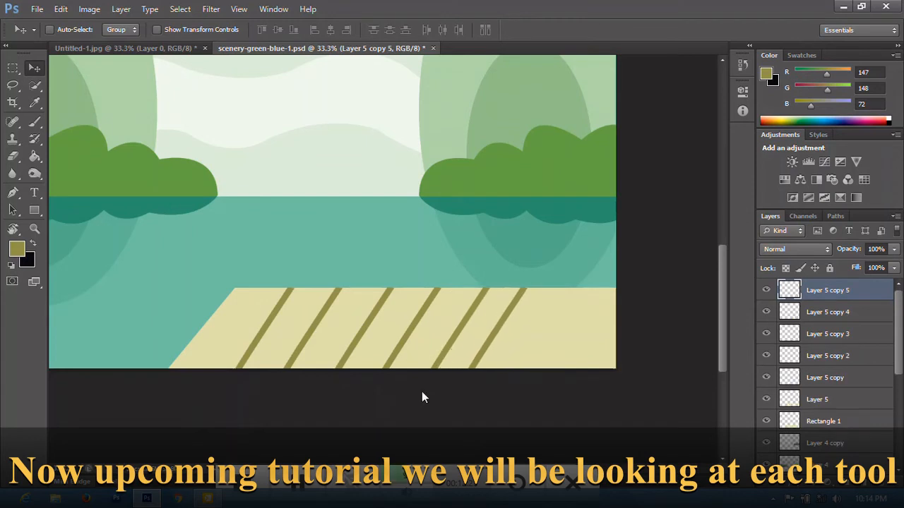
Step: Duplicate the sixth plank line and move the copy right to form the seventh line near the canvas's right edge
{"action": "key", "text": "ctrl+j"}
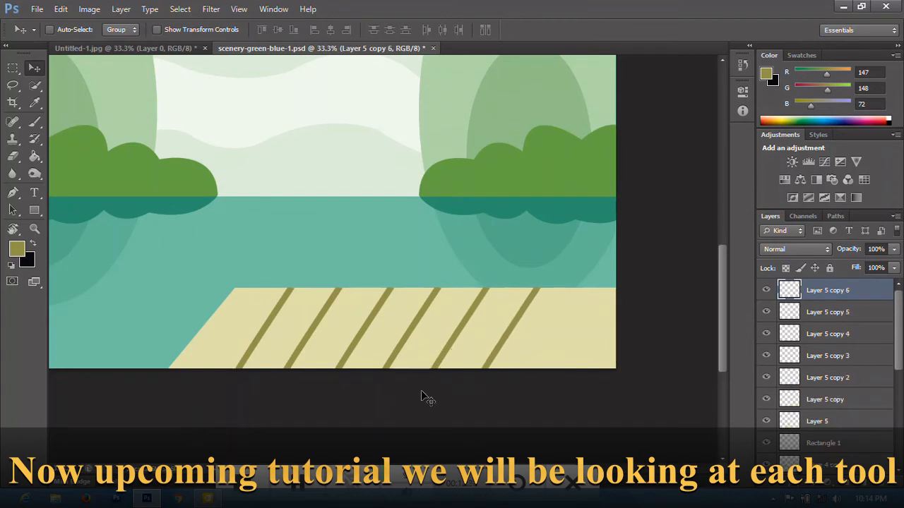
{"action": "key", "text": "shift+Right"}
{"action": "key", "text": "shift+Right"}
{"action": "key", "text": "shift+Right"}
{"action": "key", "text": "shift+Right"}
{"action": "key", "text": "shift+Right"}
{"action": "key", "text": "shift+Right"}
{"action": "key", "text": "shift+Right"}
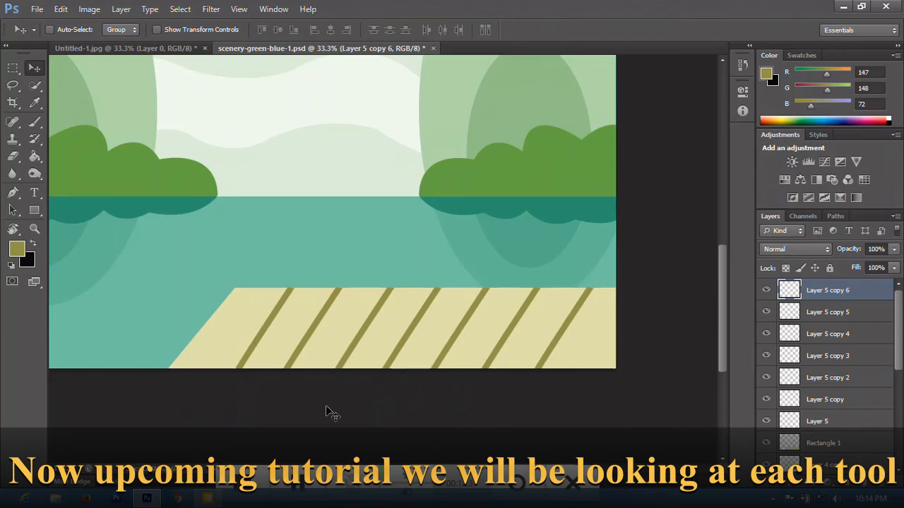
{"action": "key", "text": "ctrl+minus"}
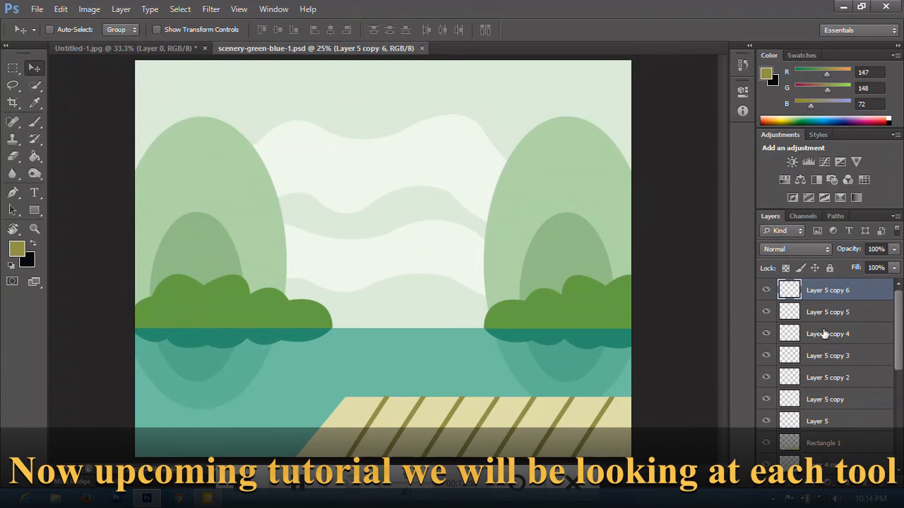
Step: Create a layer group named "floor lines" above the plank line layers
{"action": "left_click", "coordinate": [846, 482]}
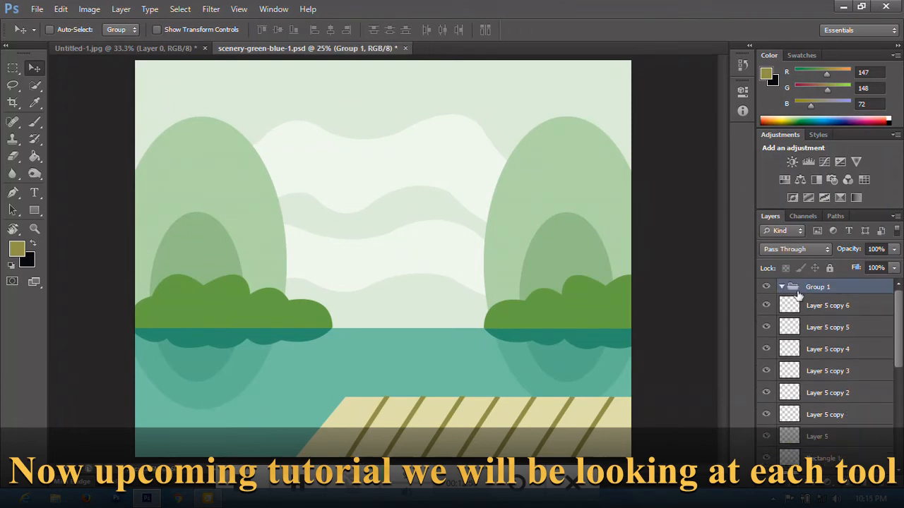
{"action": "double_click", "coordinate": [822, 286]}
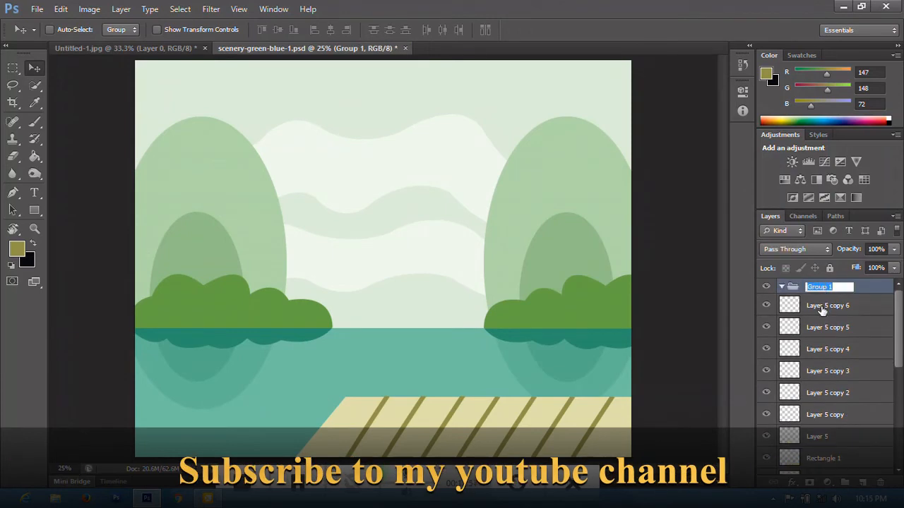
{"action": "type", "text": "floor lines"}
{"action": "key", "text": "Return"}
Step: Move Layer 5 and its six copies into the "floor lines" group, and collapse the group
{"action": "left_click_drag", "start_coordinate": [819, 310], "coordinate": [823, 288]}
{"action": "left_click_drag", "start_coordinate": [826, 327], "coordinate": [826, 286]}
{"action": "left_click_drag", "start_coordinate": [827, 350], "coordinate": [825, 287]}
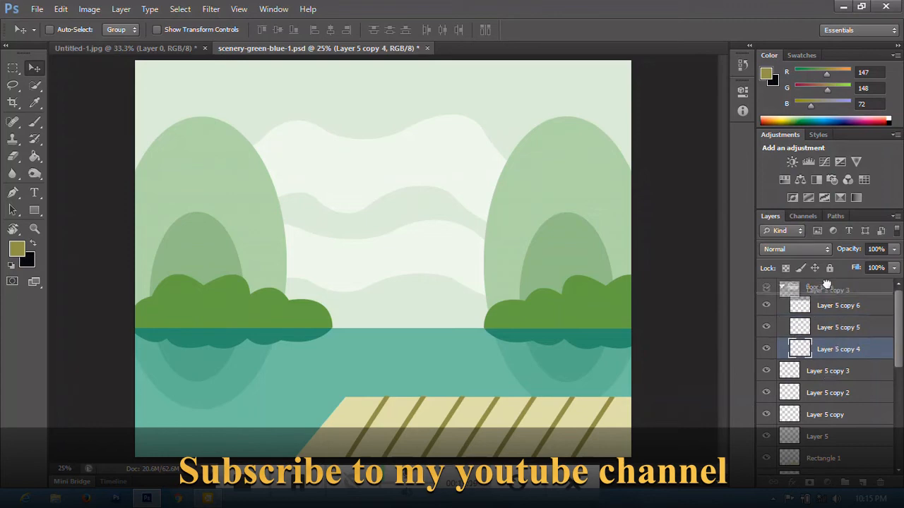
{"action": "left_click_drag", "start_coordinate": [840, 375], "coordinate": [826, 288]}
{"action": "left_click_drag", "start_coordinate": [826, 393], "coordinate": [826, 288]}
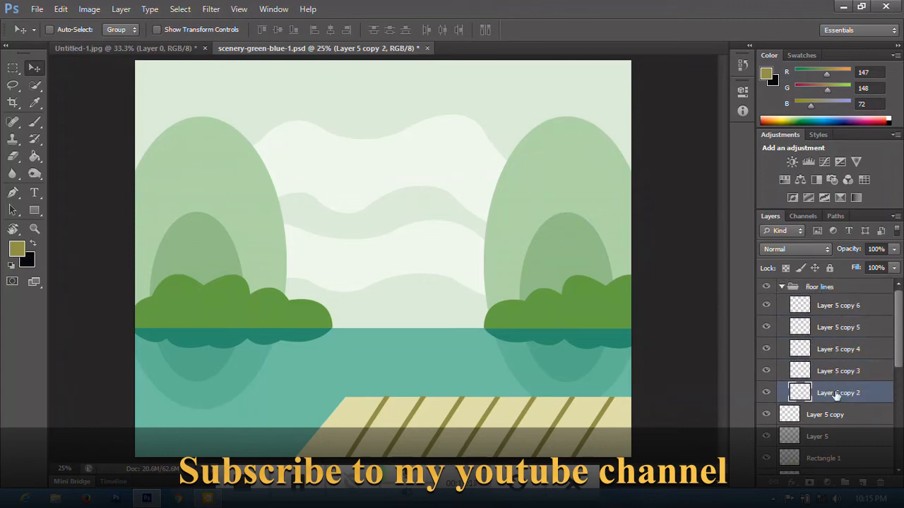
{"action": "left_click_drag", "start_coordinate": [826, 414], "coordinate": [826, 288]}
{"action": "left_click_drag", "start_coordinate": [841, 438], "coordinate": [795, 296]}
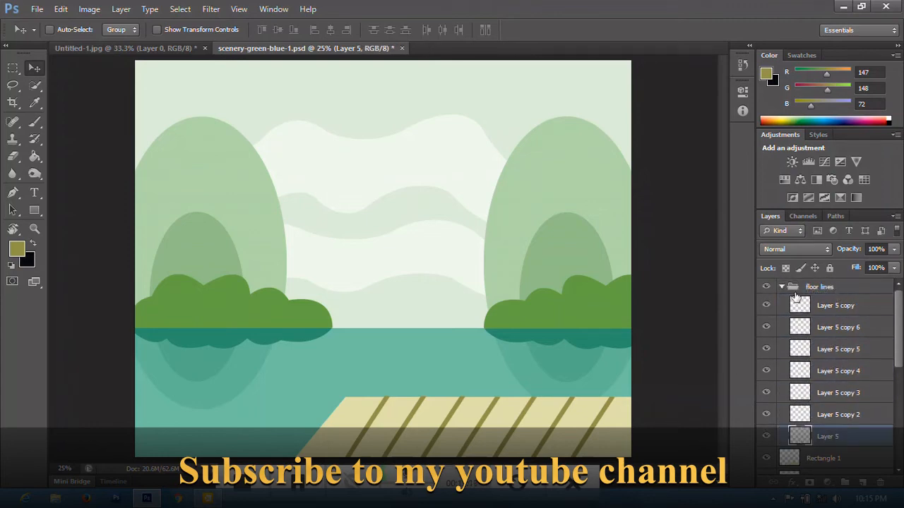
{"action": "left_click", "coordinate": [782, 288]}
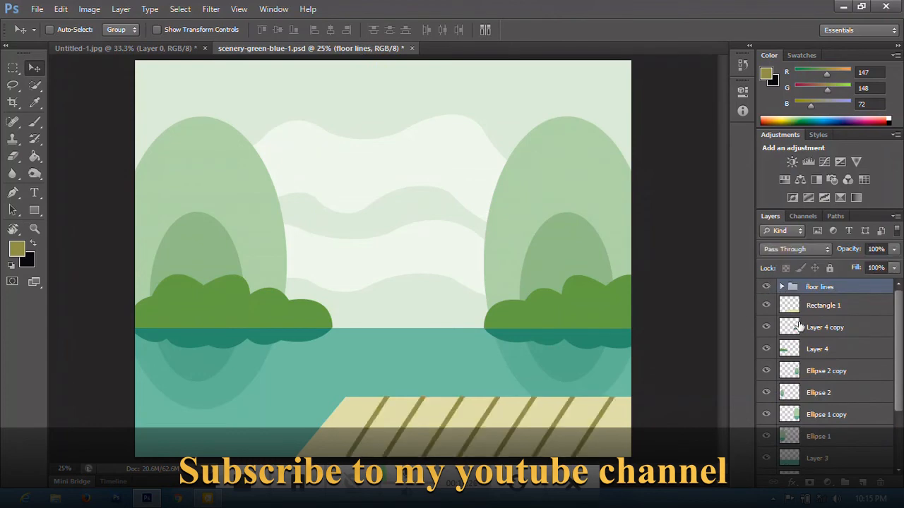